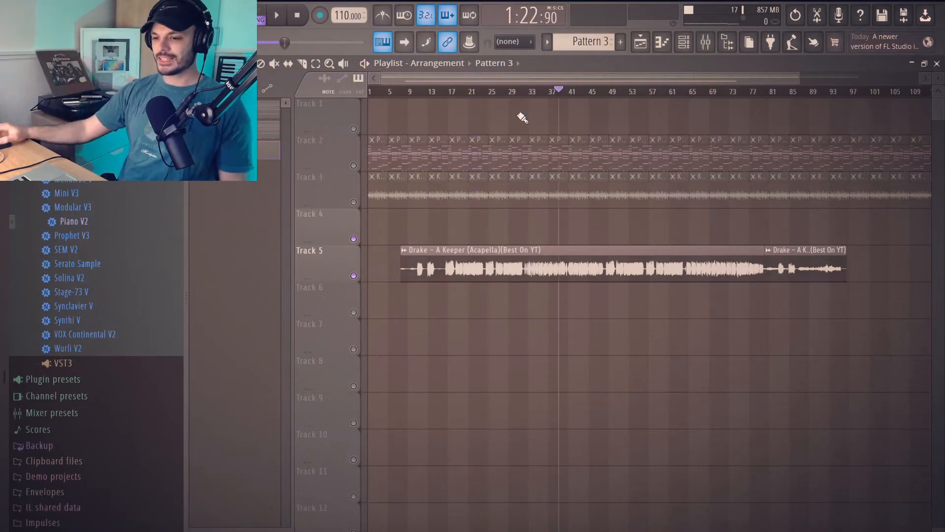
Step: Select the PinkPantheress Nineteen acapella among the project's audio clips
click(249, 89)
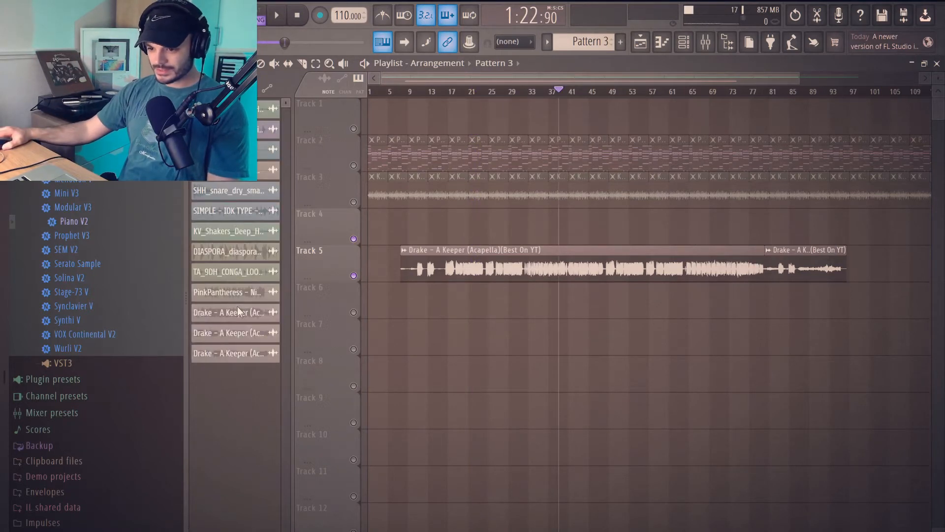
click(235, 292)
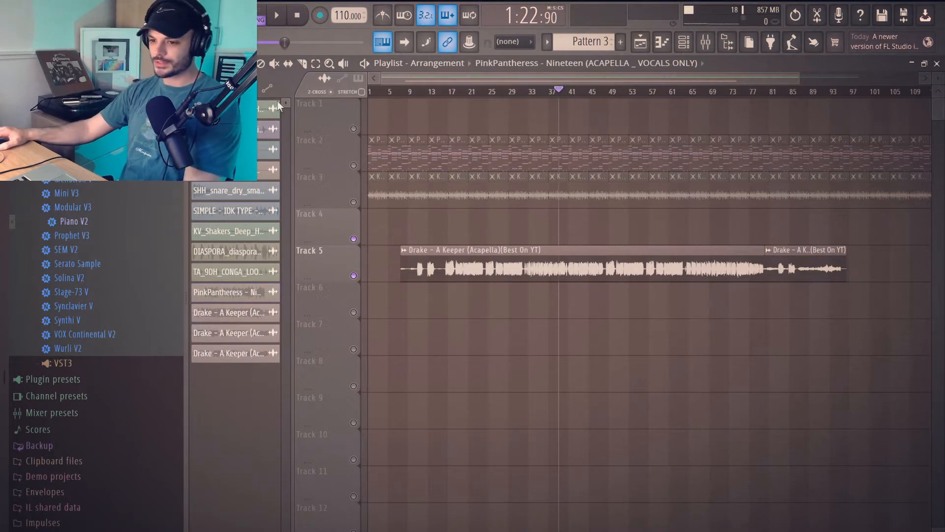
click(205, 88)
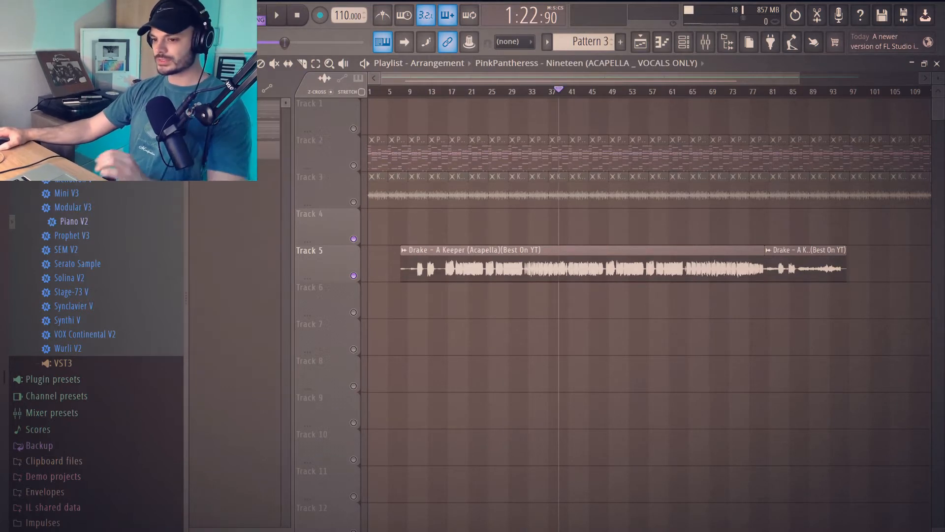
key(1)
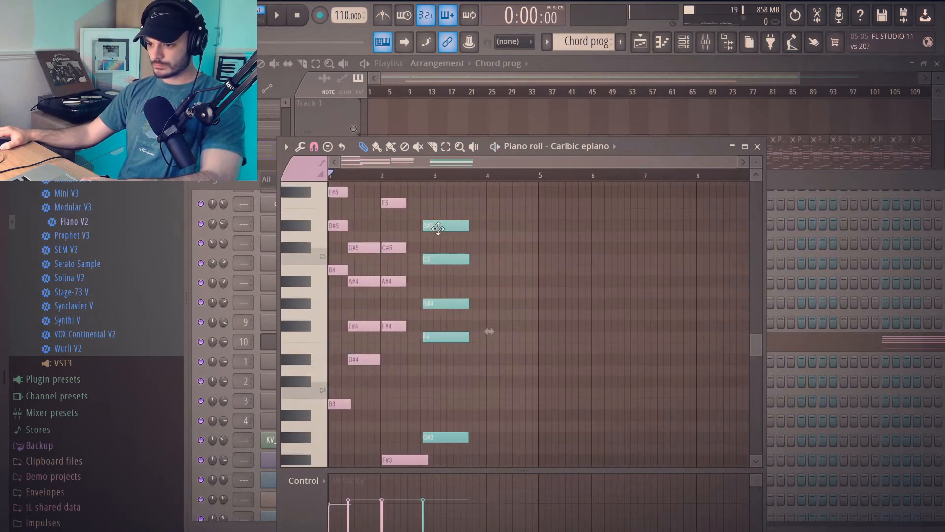
Step: Tighten the Caribic epiano chords by shortening the third chord and fitting the fourth directly after it, ending at bar 3
key(space)
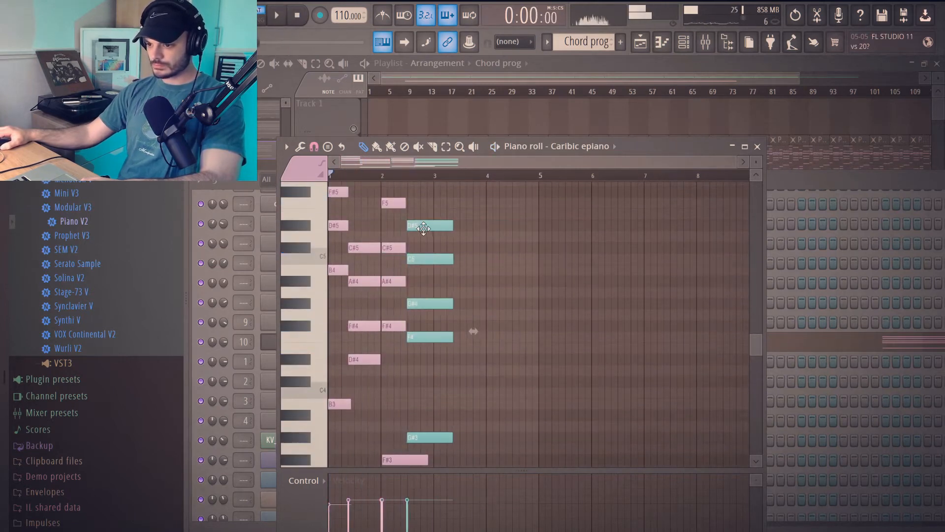
drag(425, 228, 418, 227)
drag(393, 351, 398, 201)
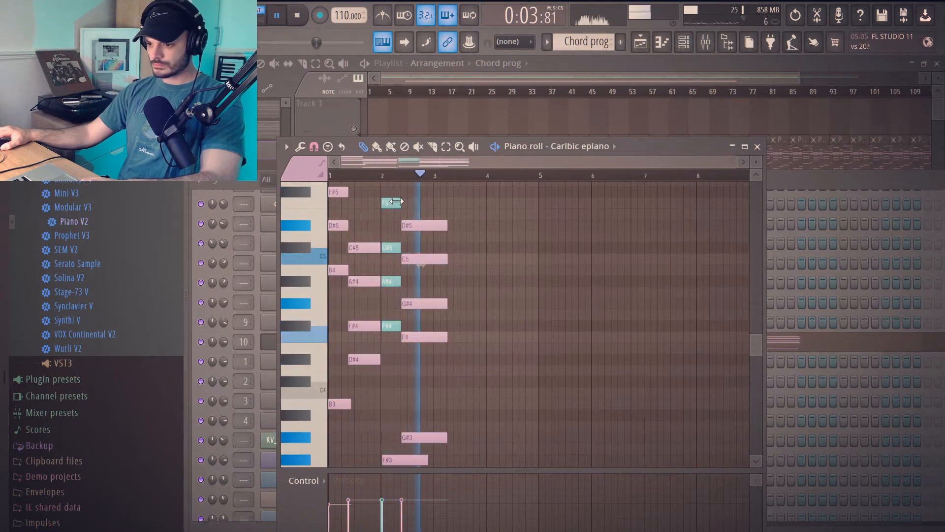
drag(463, 464, 451, 212)
drag(476, 452, 426, 181)
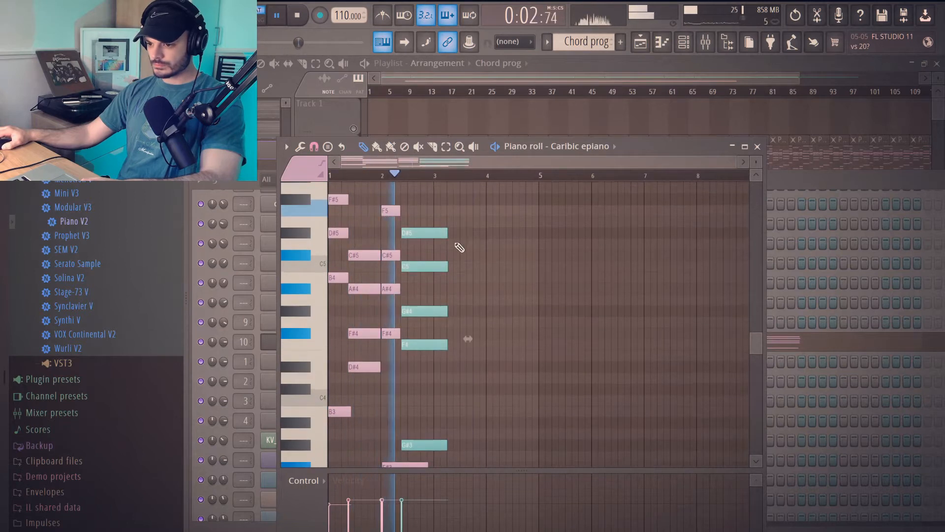
drag(447, 232, 434, 234)
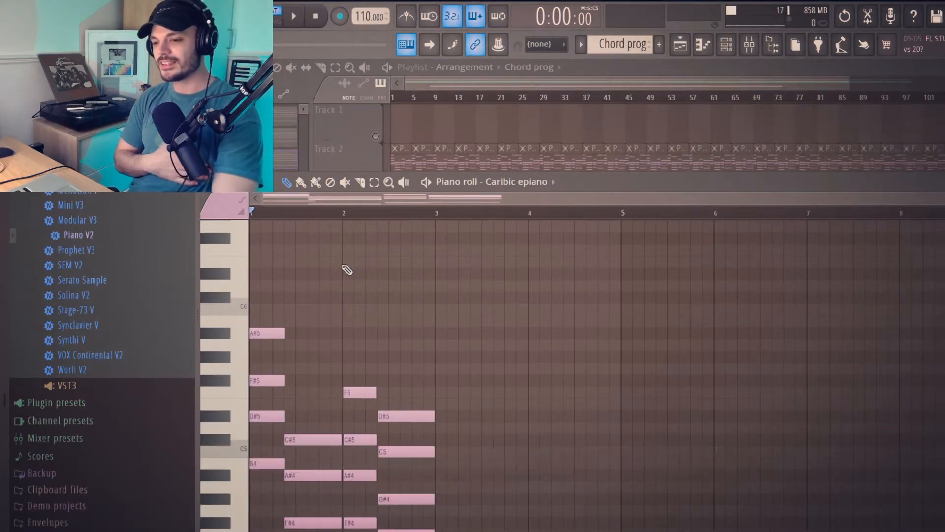
Step: Add top notes to the chord progression: G#5 over the second and third chords and A#5 over the fourth
key(space)
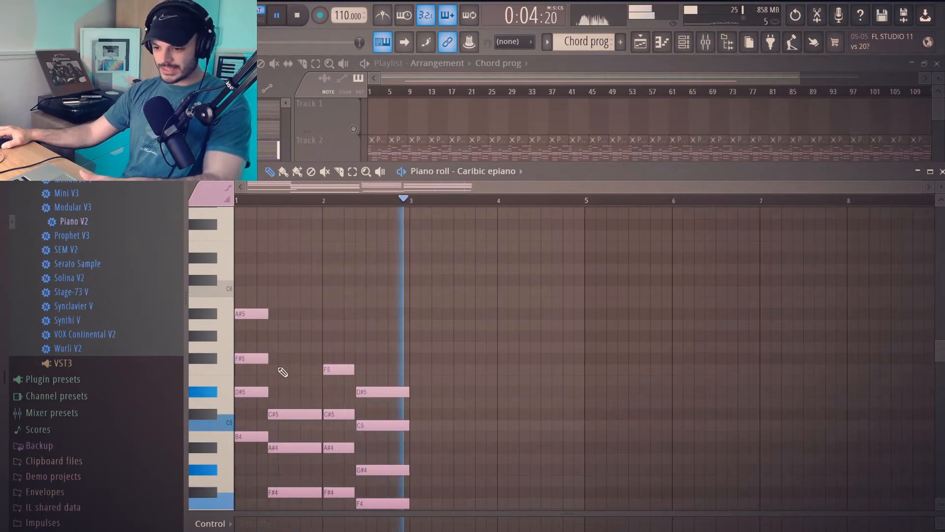
click(284, 348)
click(364, 315)
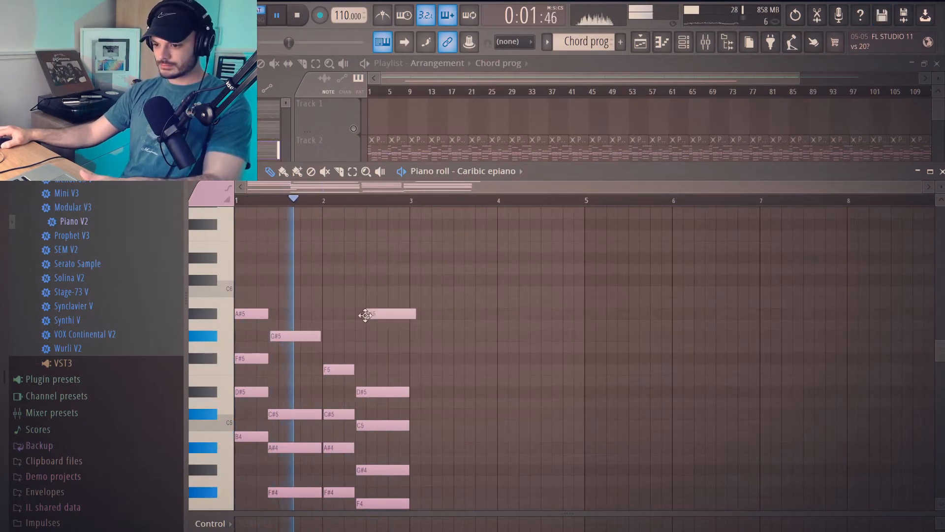
drag(379, 314, 371, 314)
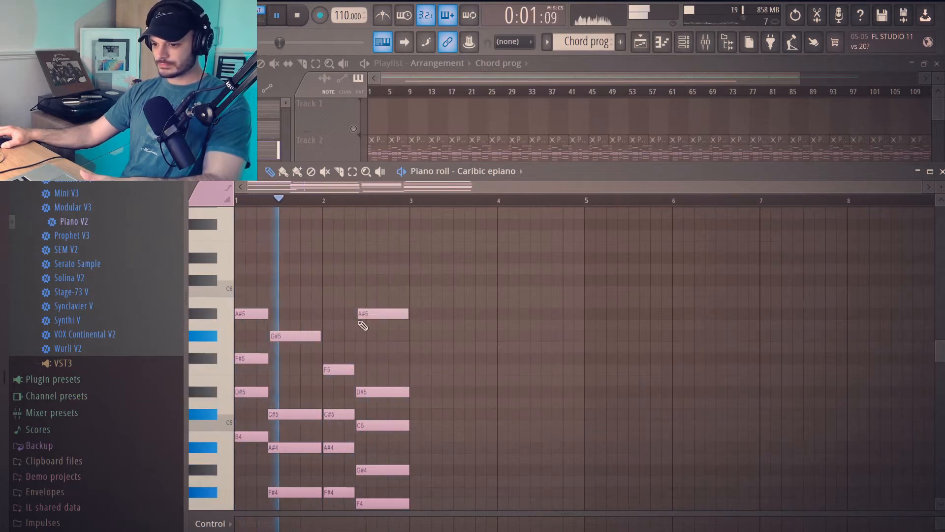
click(332, 337)
drag(365, 337, 345, 337)
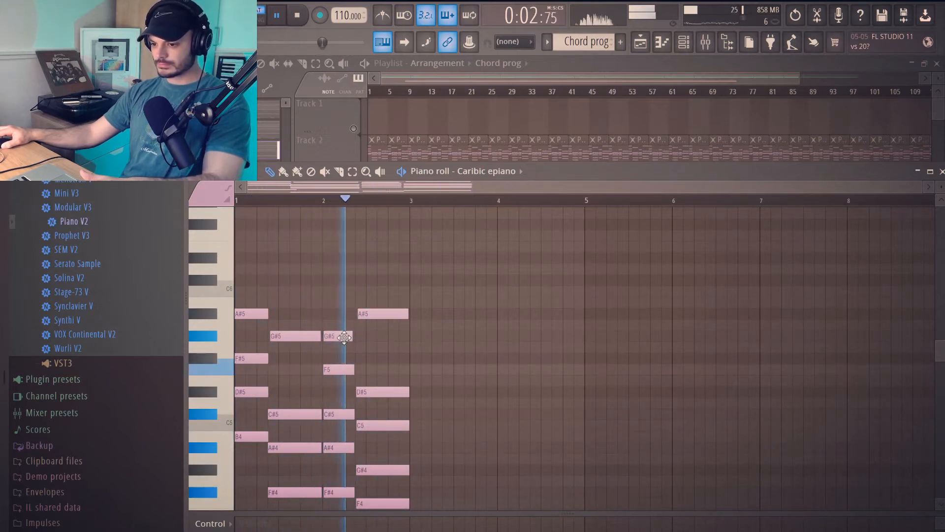
key(space)
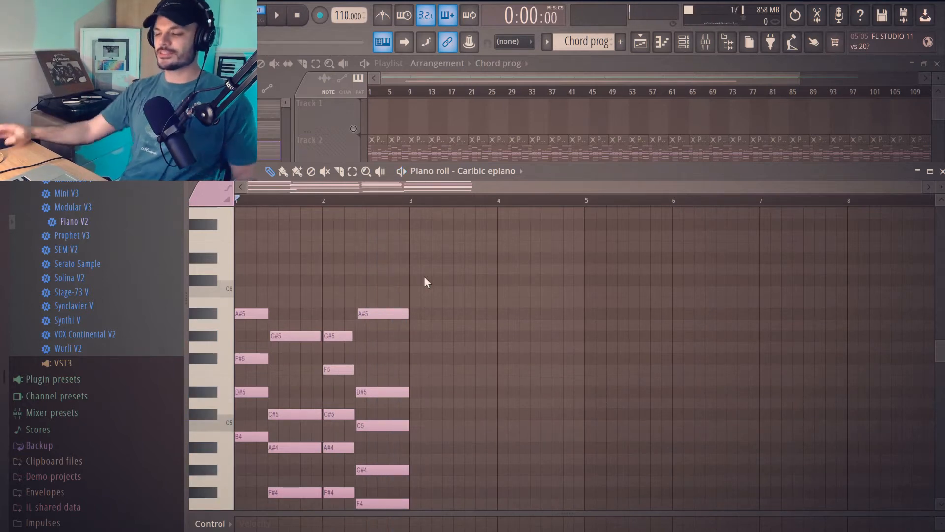
Step: Open the Caribic epiano synth from the channel list and examine its main and operator 1 settings
key(F6)
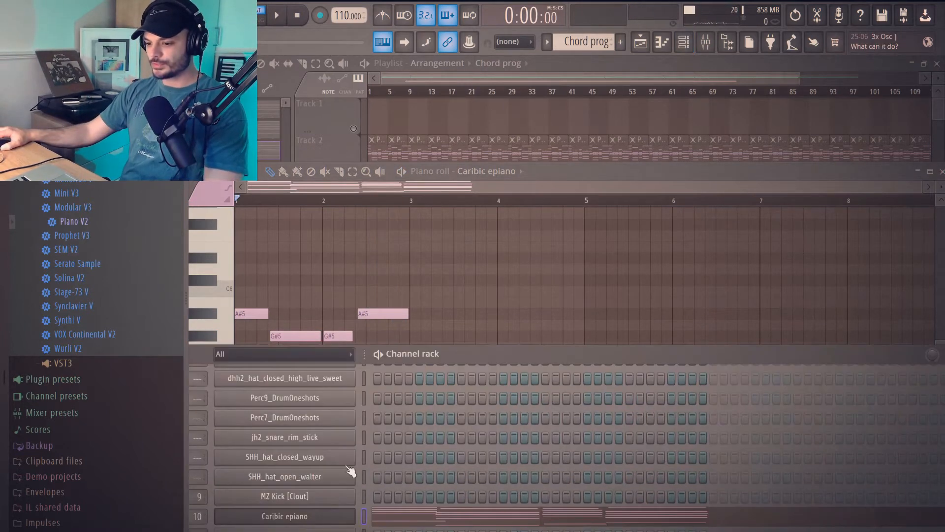
click(334, 515)
drag(486, 168, 475, 168)
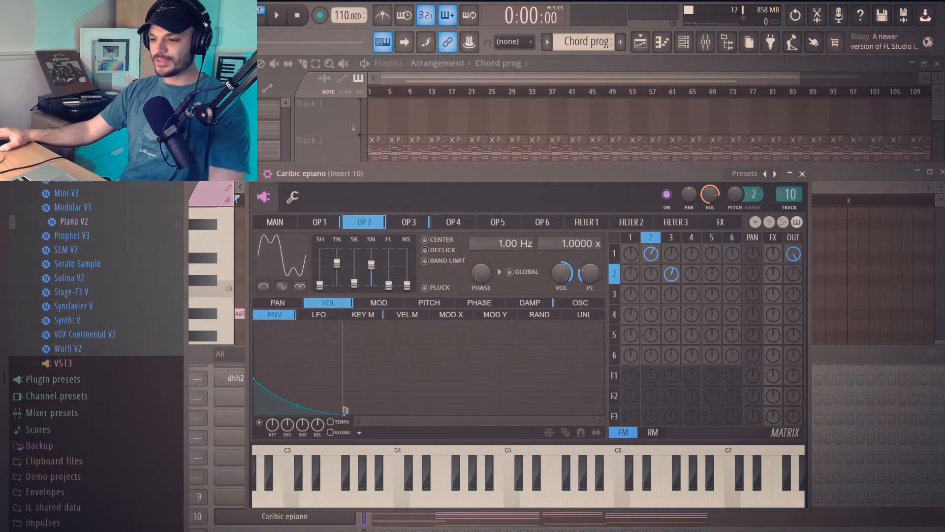
click(289, 222)
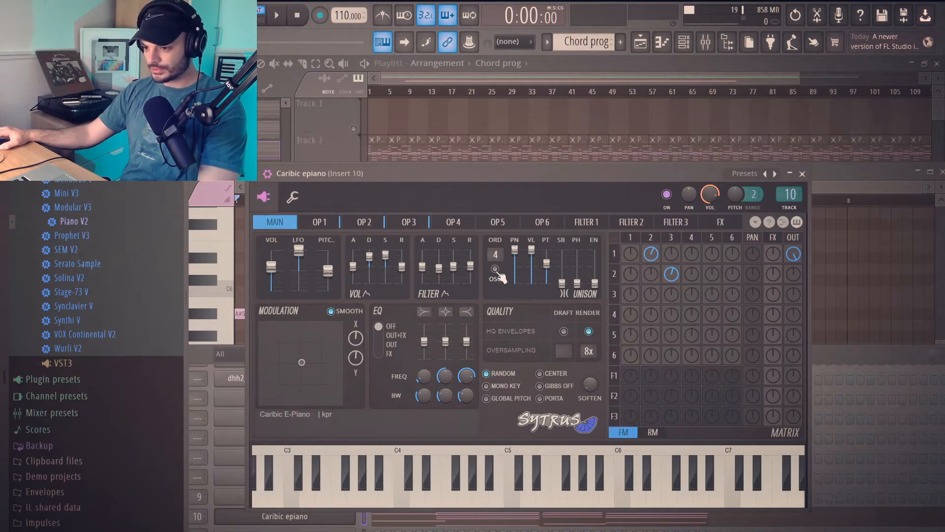
click(320, 222)
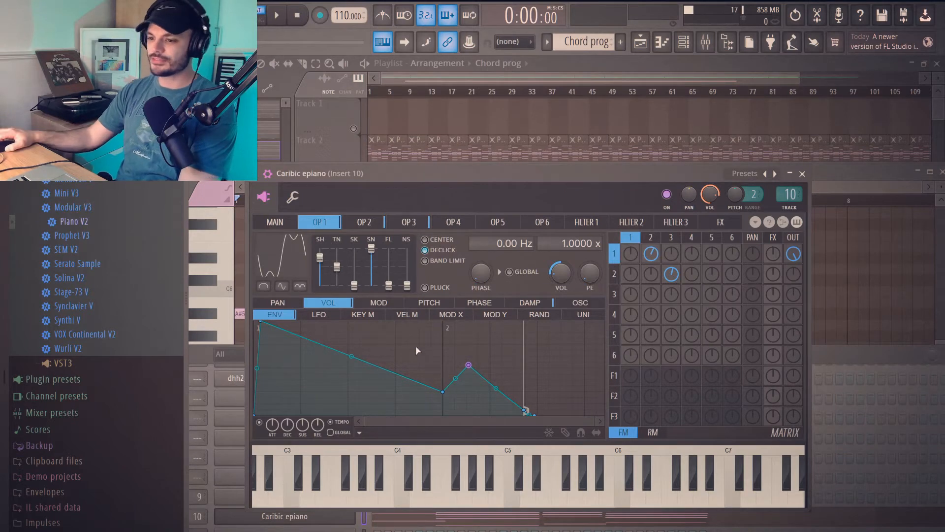
Step: Raise operator 2's sine level to 80% and review the settings of operators 3 and 1
click(374, 225)
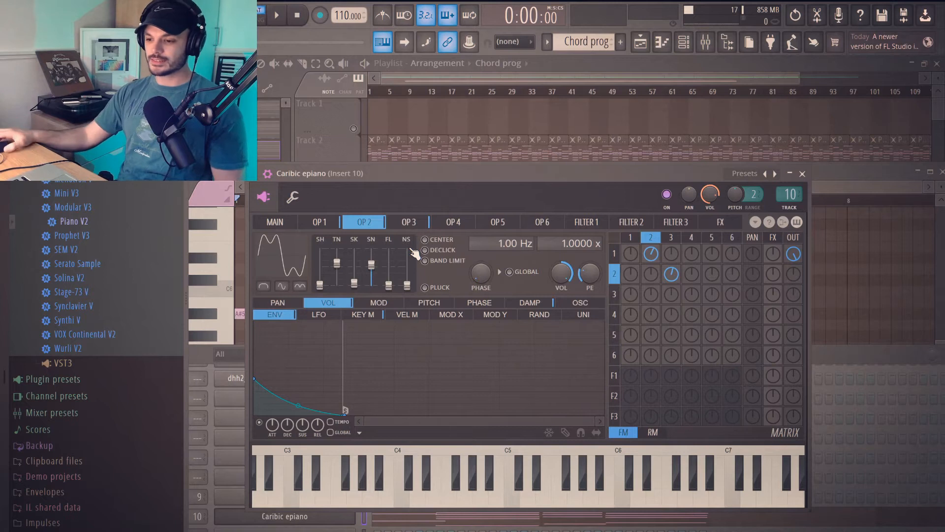
drag(372, 264, 371, 254)
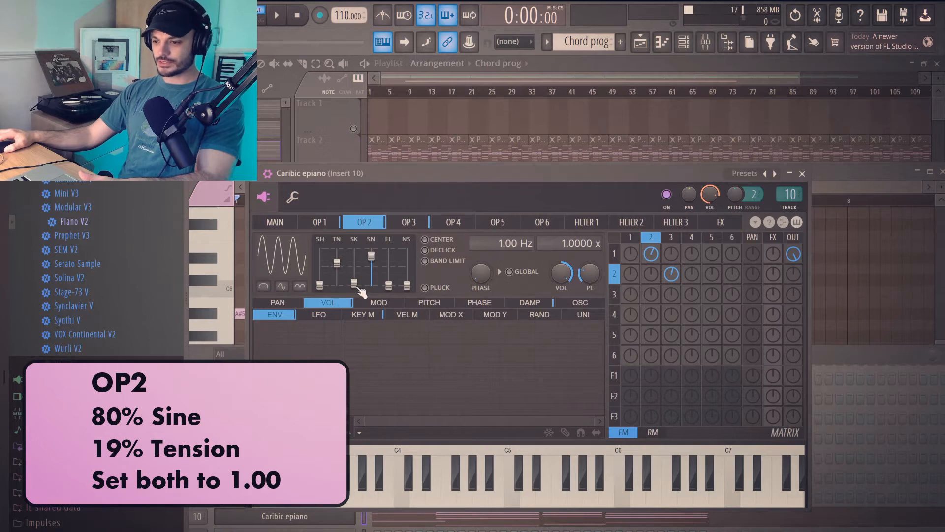
click(418, 226)
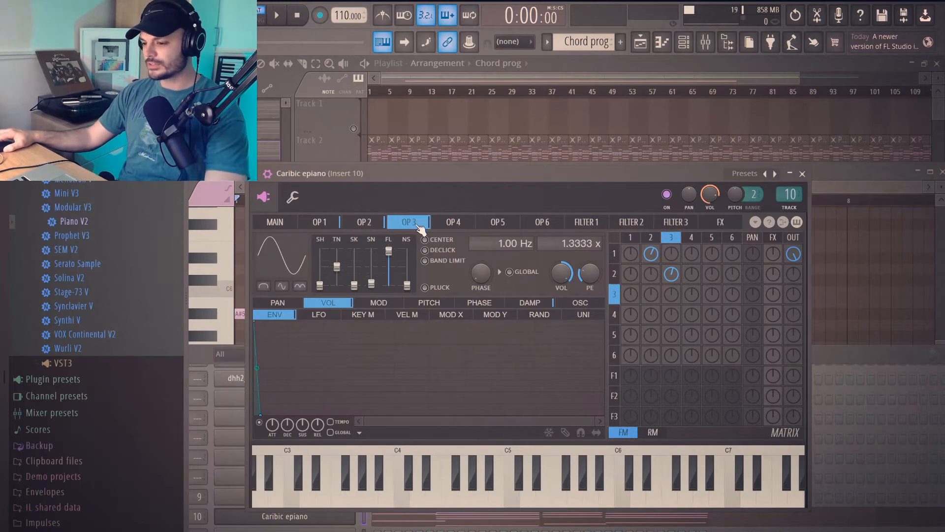
click(319, 222)
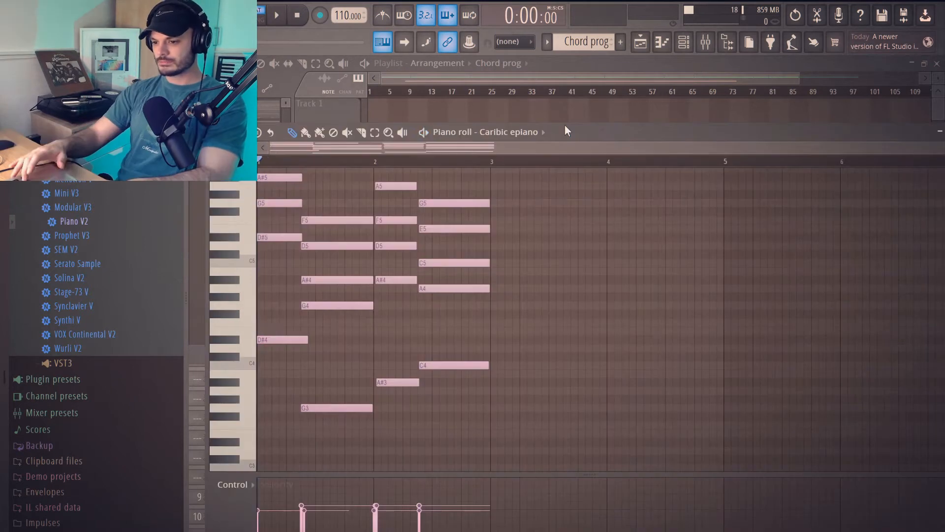
Step: Play the Caribic epiano chord progression and transpose all its notes down in semitone steps
key(space)
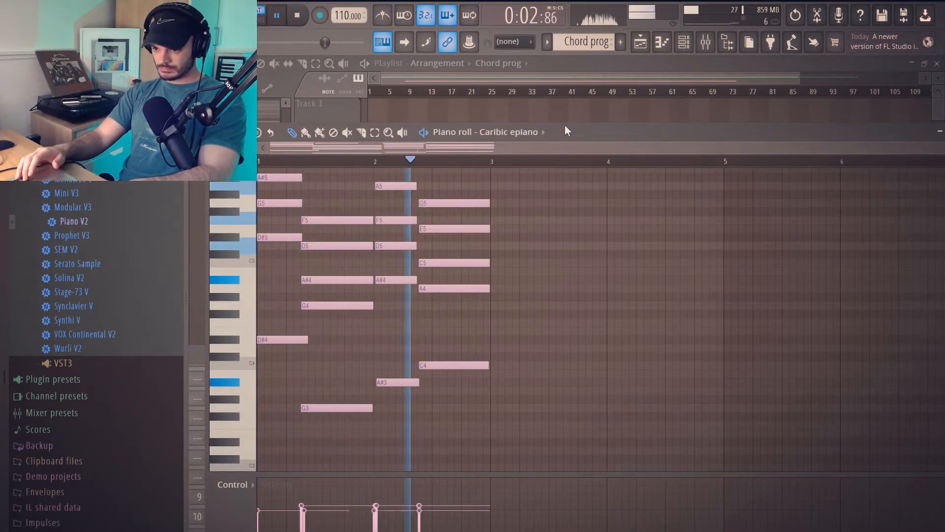
key(space)
key(Down)
key(Down)
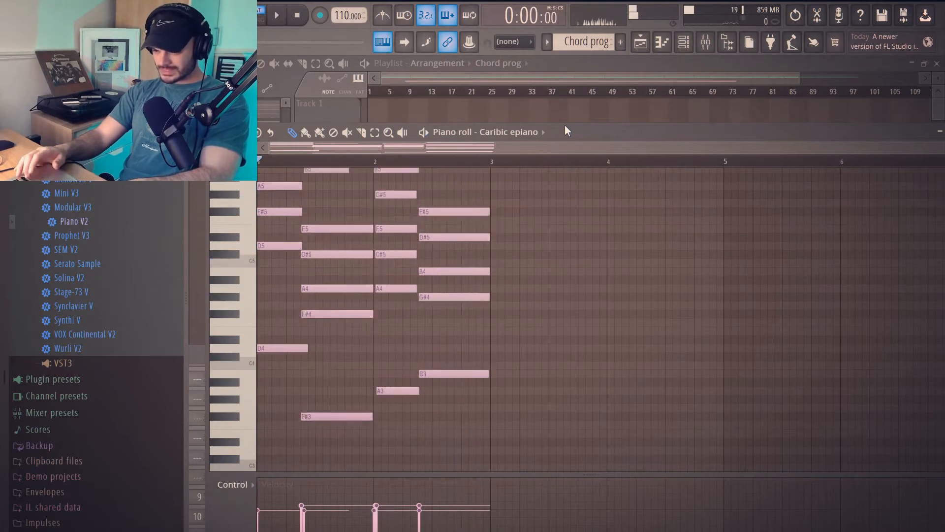
drag(565, 126, 454, 121)
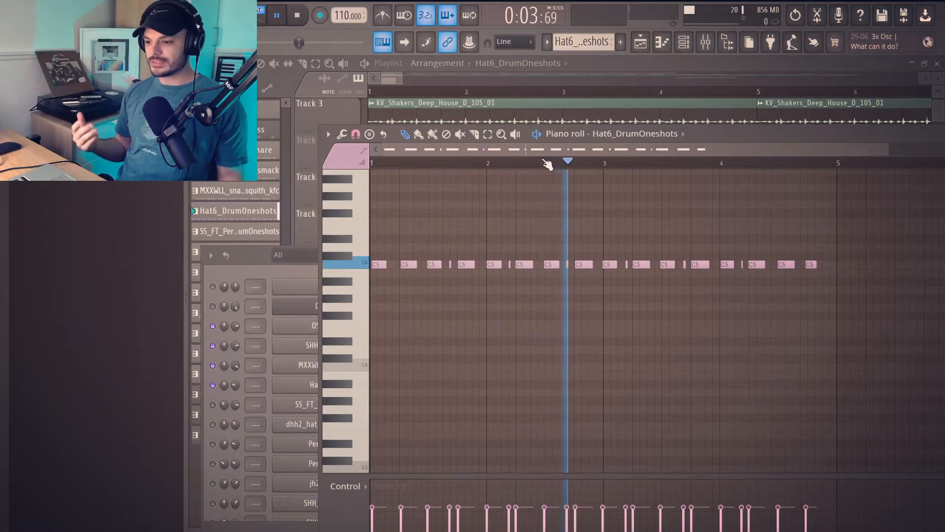
Step: Stop the Hat6_DrumOneshots pattern, reposition its piano roll and close it
key(space)
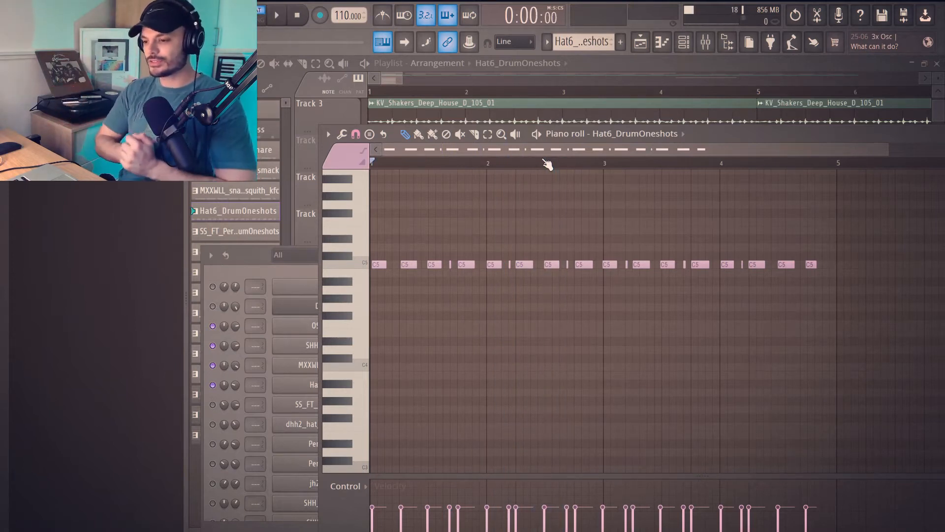
drag(558, 135, 639, 143)
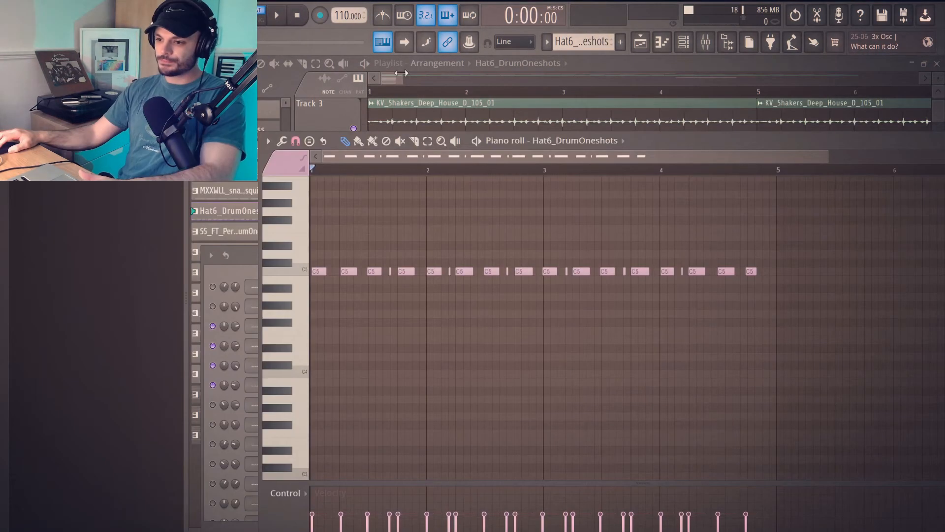
drag(747, 150, 601, 154)
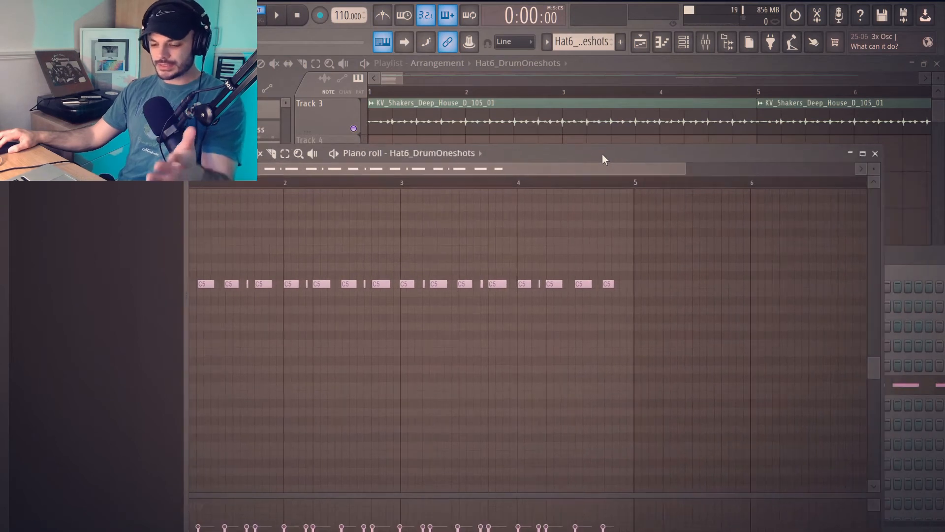
click(876, 154)
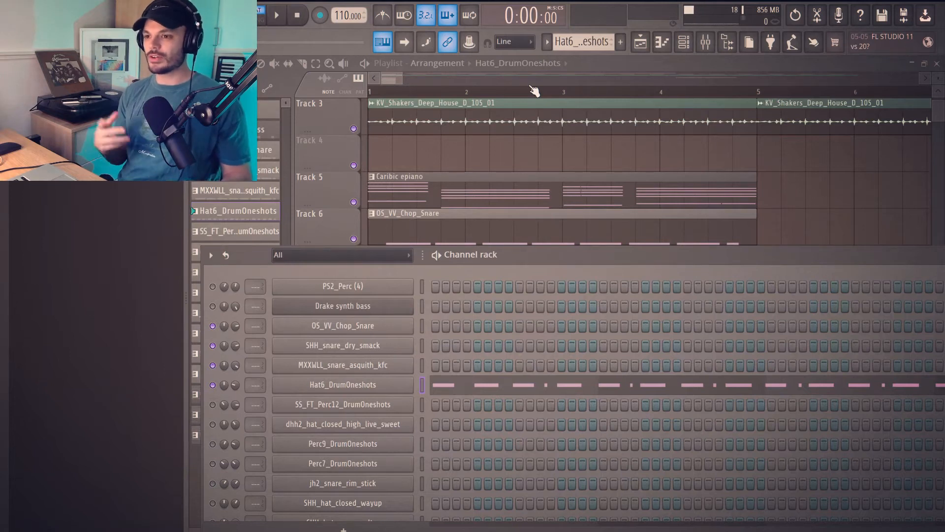
Step: Play the arrangement from the start with the MZ Kick track muted partway through, and stop playback
drag(382, 79, 349, 81)
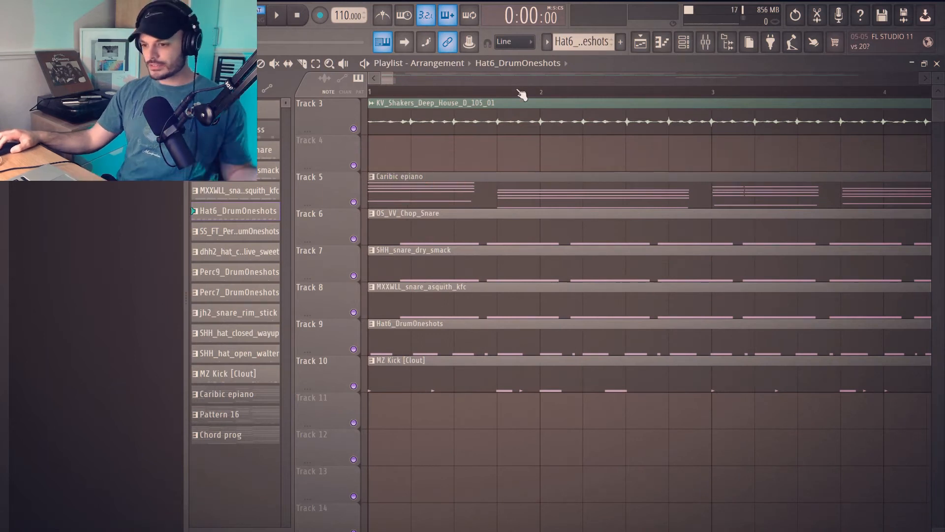
key(space)
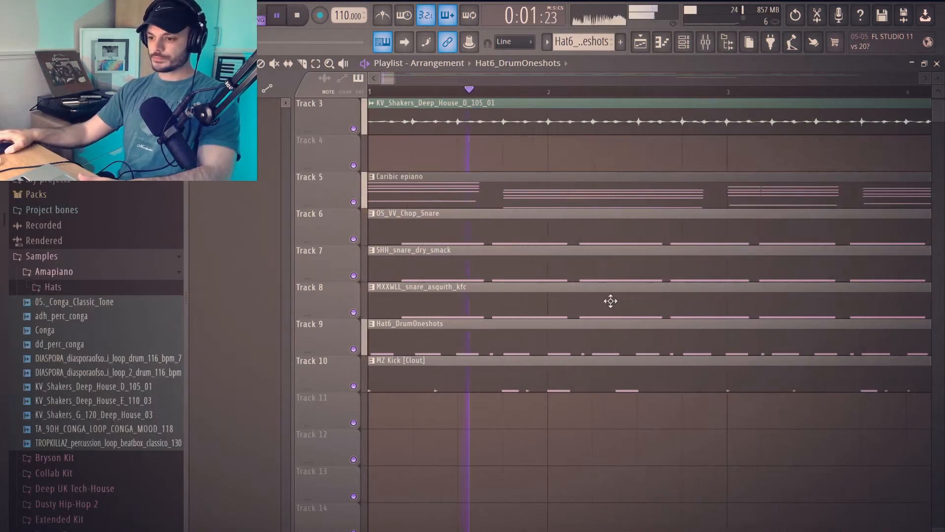
scroll(593, 325, down, 2)
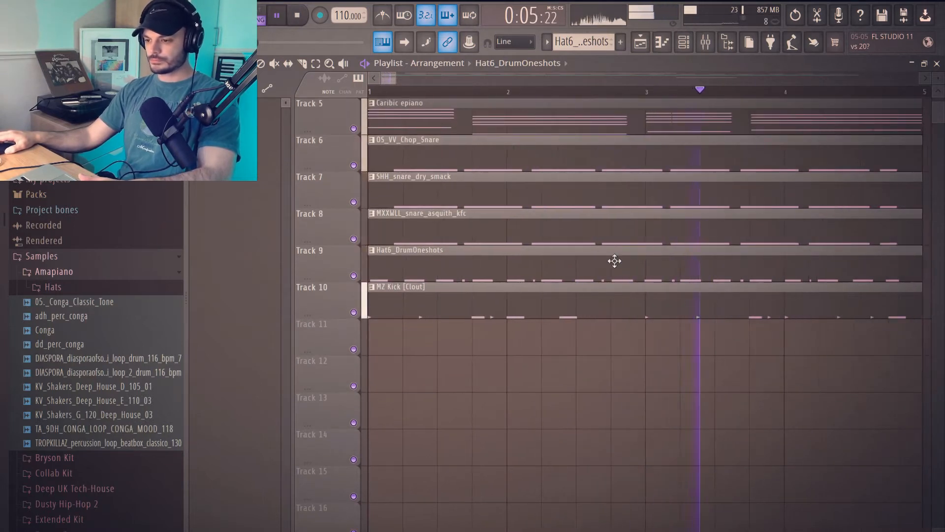
scroll(614, 262, down, 2)
scroll(610, 268, up, 3)
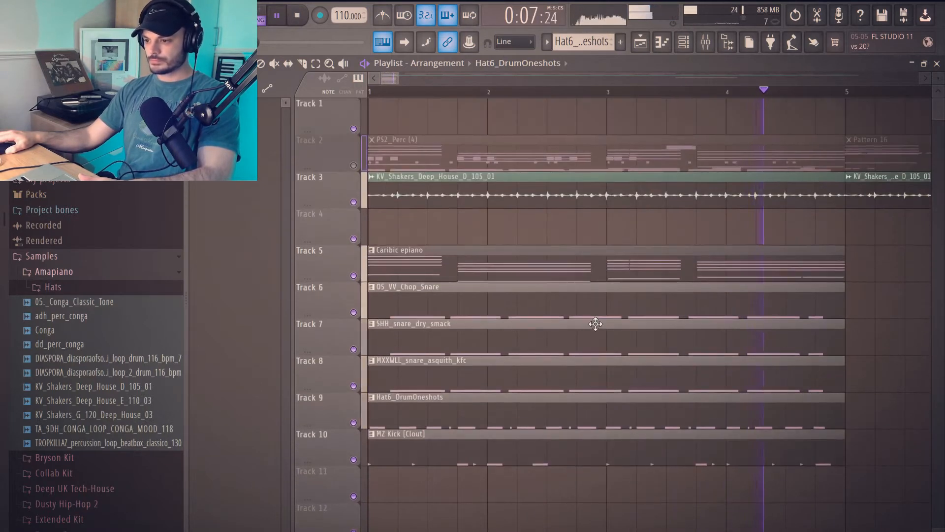
scroll(596, 324, down, 1)
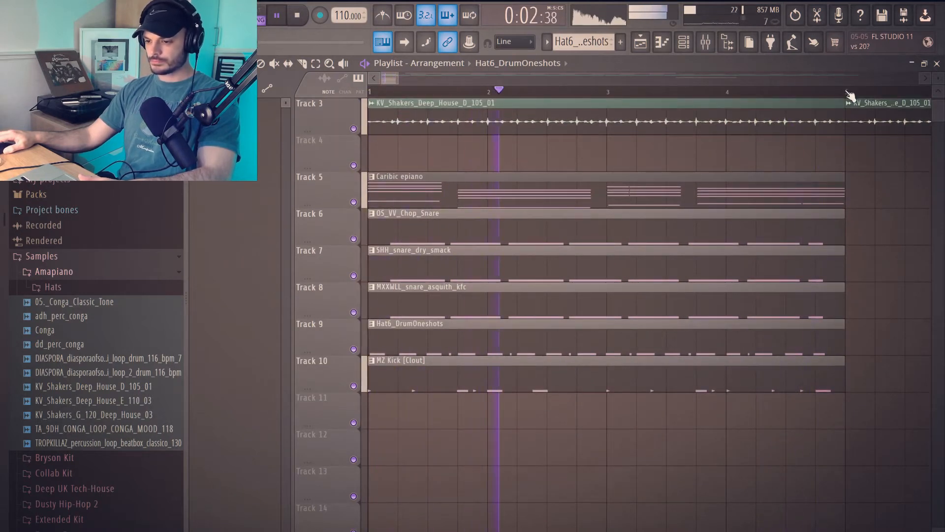
click(354, 386)
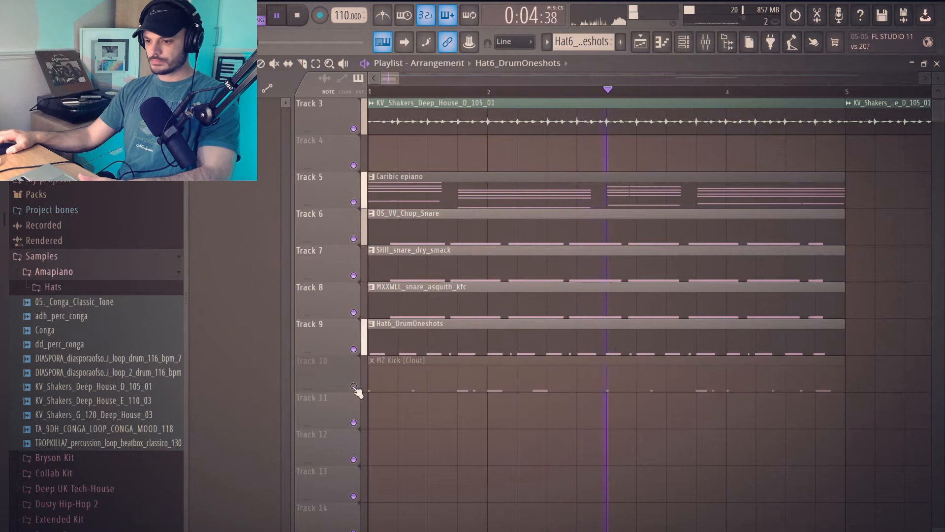
key(space)
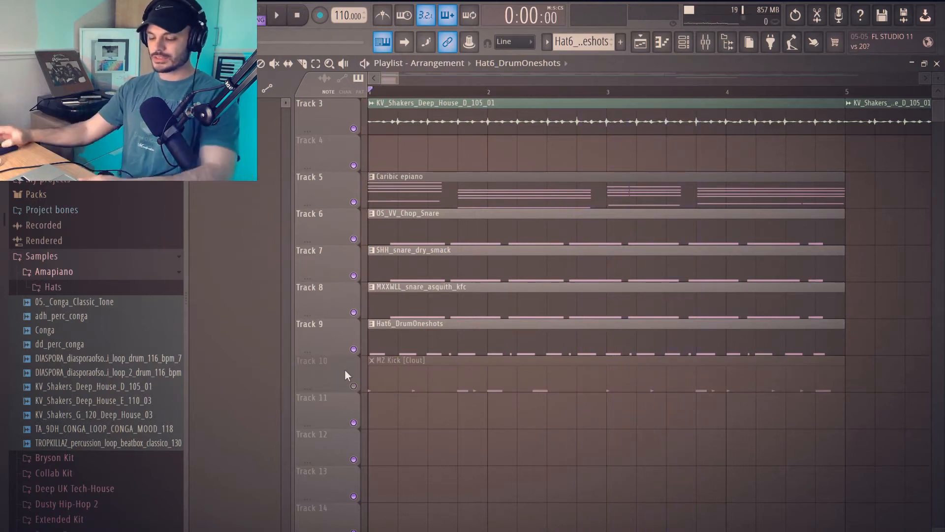
Step: Play the arrangement without the kick, stop it, and unmute the MZ Kick track
key(space)
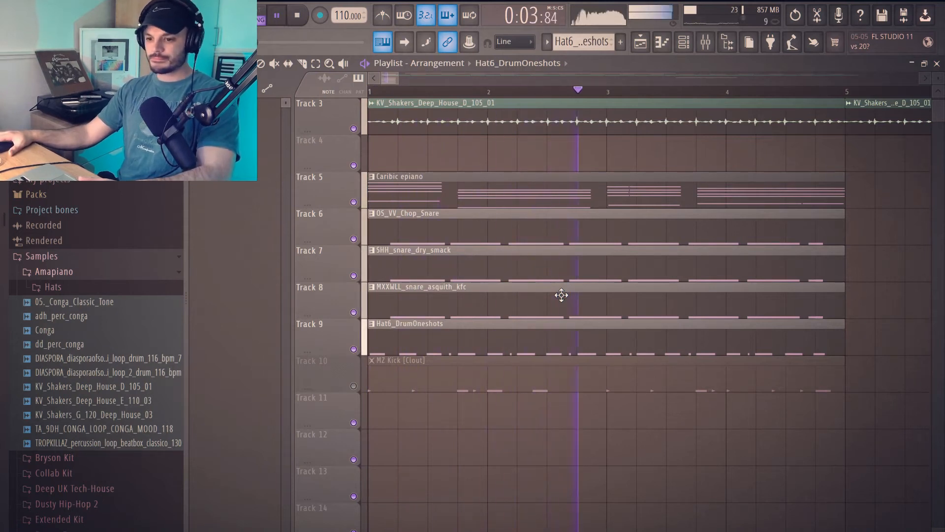
key(space)
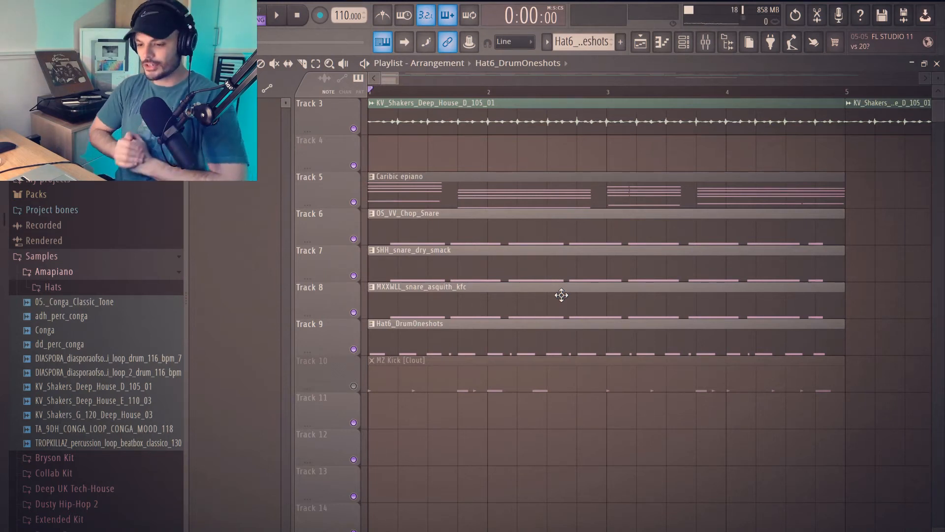
click(354, 386)
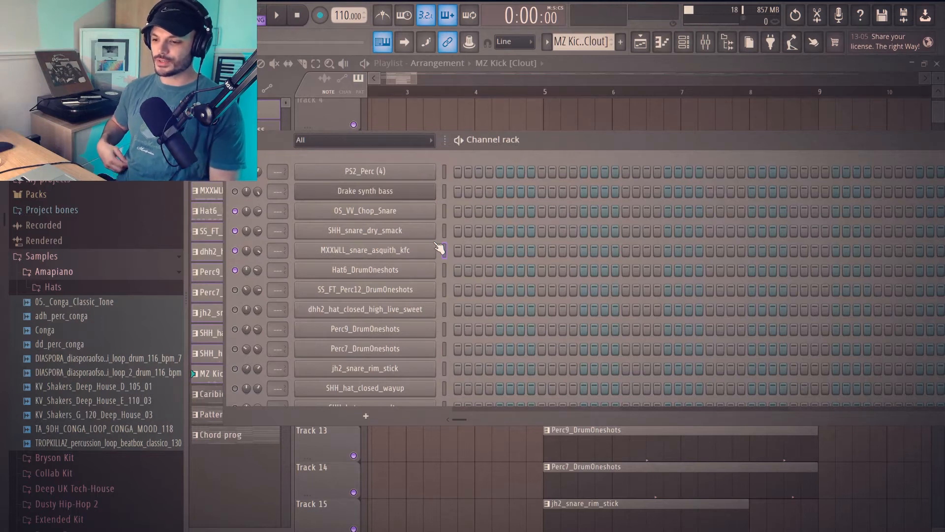
Step: Open the MXXWLL_snare_asquith_kfc sampler settings, reposition the window and lower the sample's Out fade setting
click(435, 249)
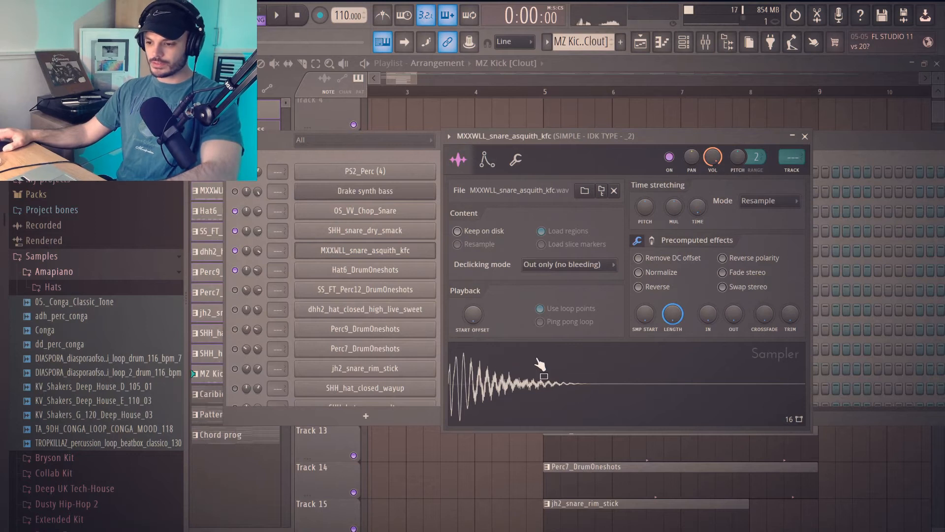
drag(615, 141, 626, 166)
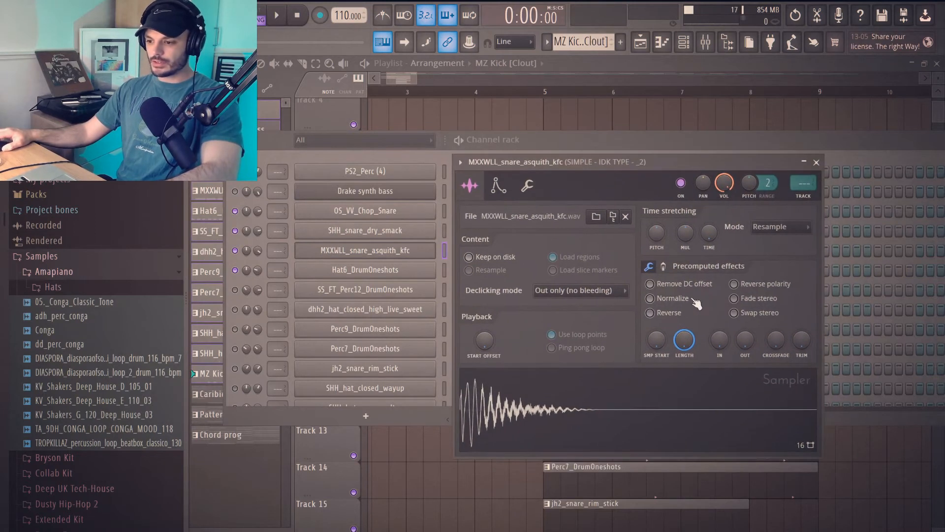
mouse_move(745, 340)
mouse_down()
mouse_move(745, 329)
mouse_move(745, 352)
mouse_up()
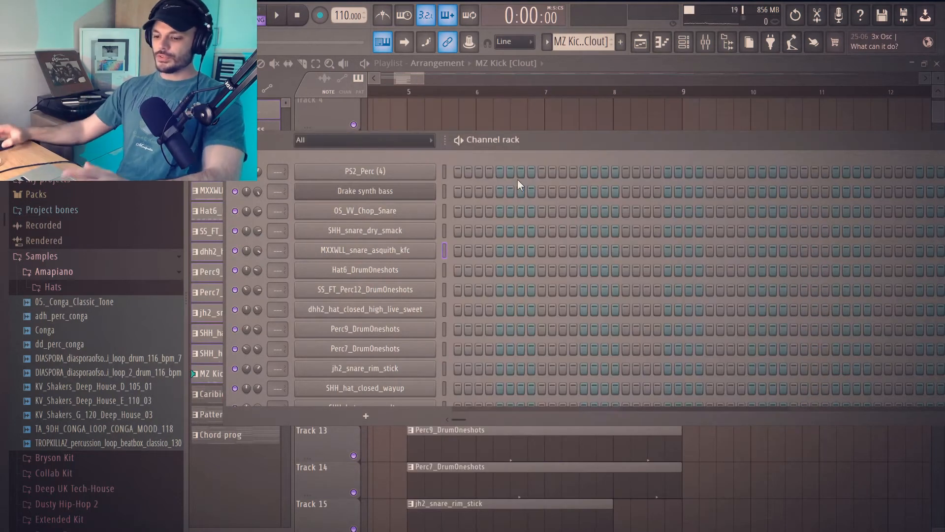
Step: Look through the percussion samples in the browser and select the SS_FT_Perc12 and Perc9 DrumOneshots channels in the channel rack
scroll(99, 394, down, 10)
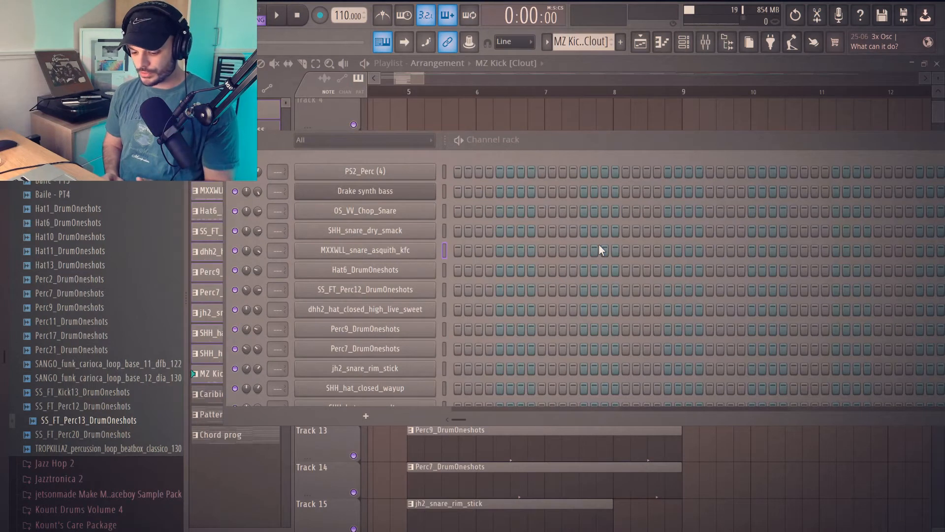
click(445, 292)
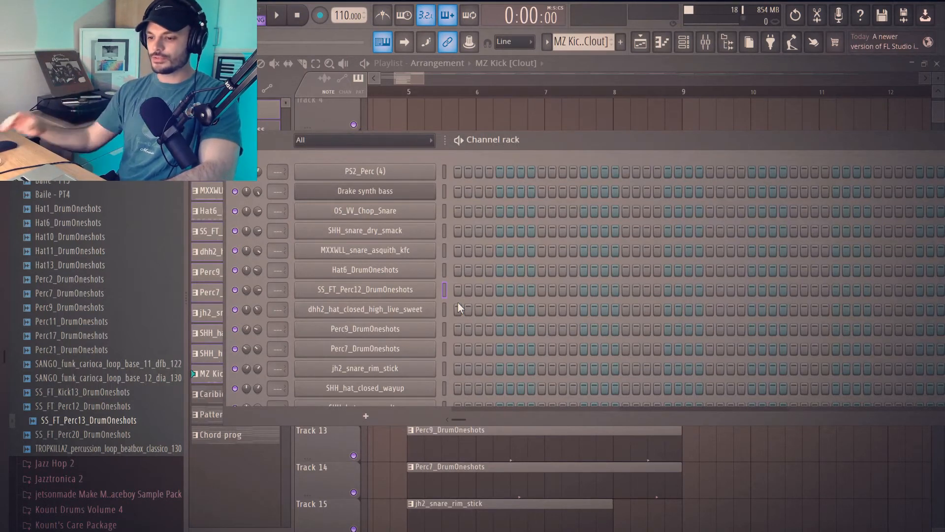
click(445, 328)
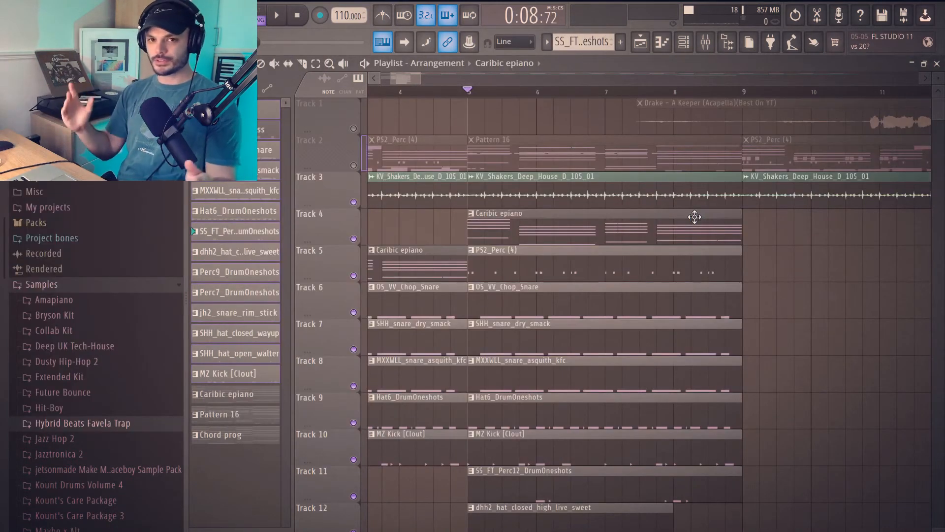
Step: Play the arrangement from bar 5 while reviewing the added percussion layers on the lower tracks, and stop playback
key(space)
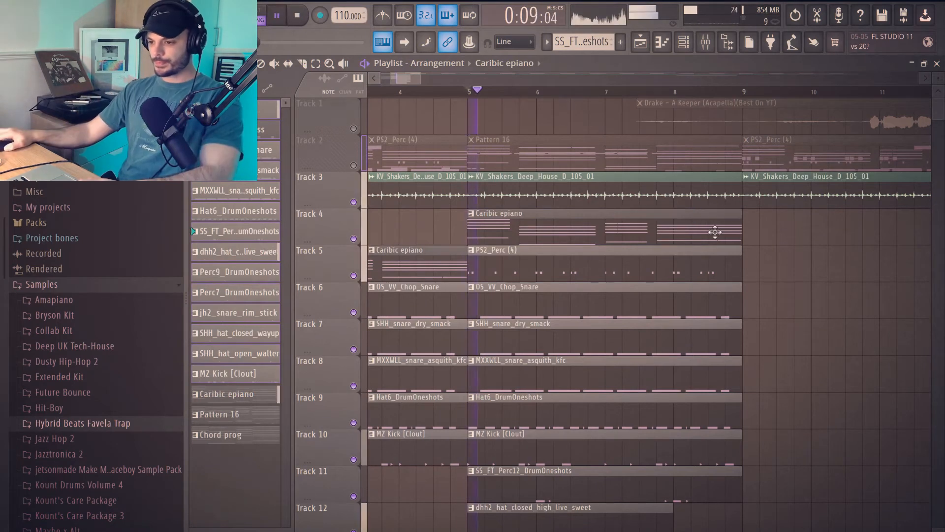
scroll(729, 234, down, 1)
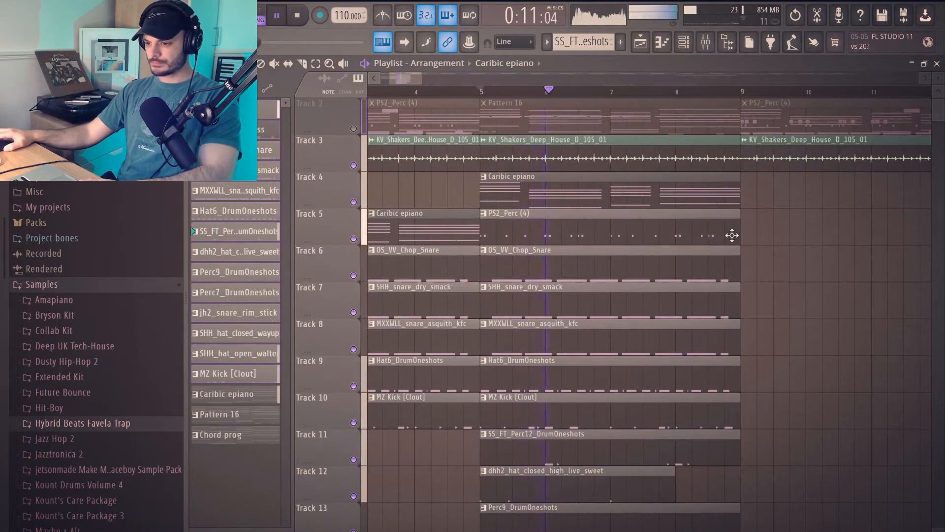
scroll(732, 235, down, 1)
scroll(732, 235, down, 1)
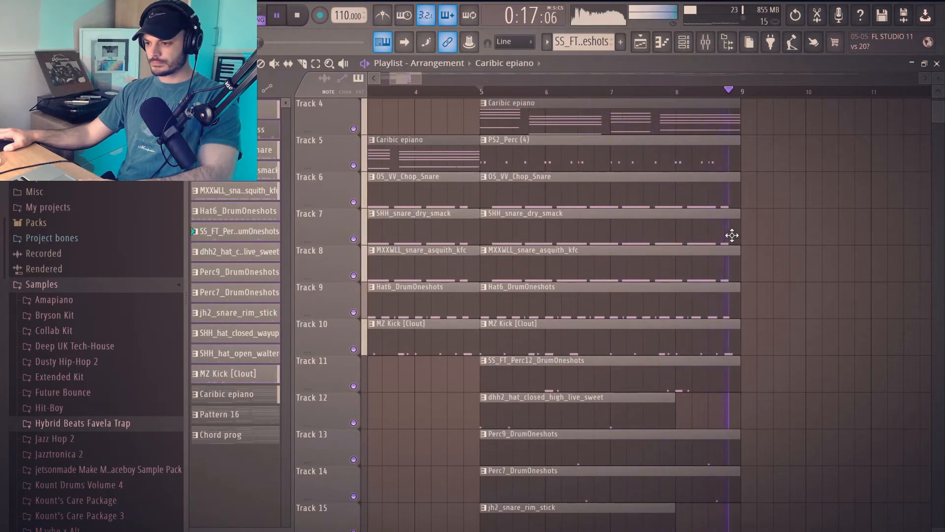
key(space)
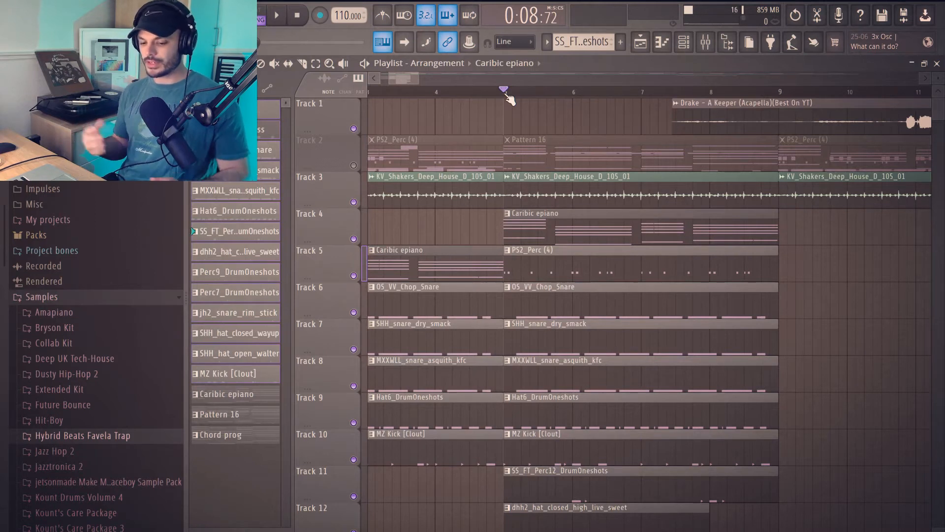
Step: Place the Drake synth bass pattern on Track 18 at bar 5
scroll(573, 402, down, 5)
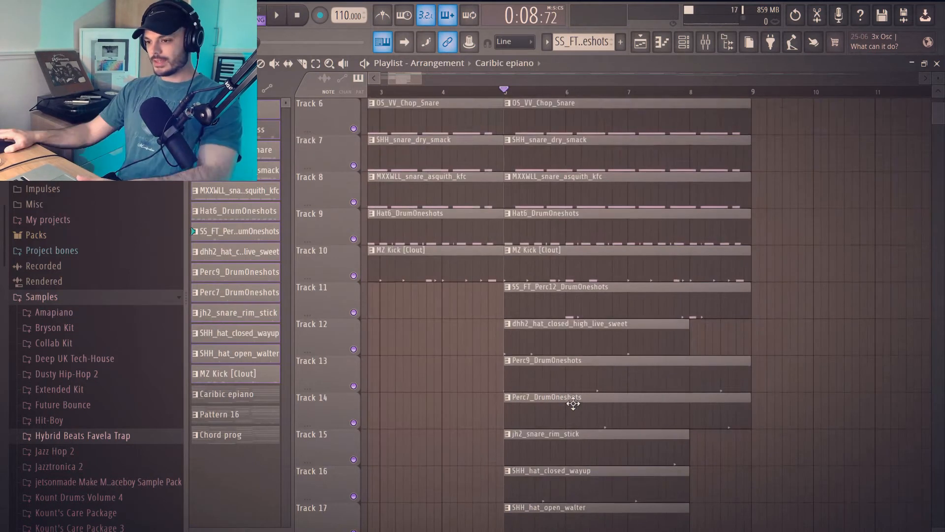
scroll(573, 402, up, 2)
click(260, 132)
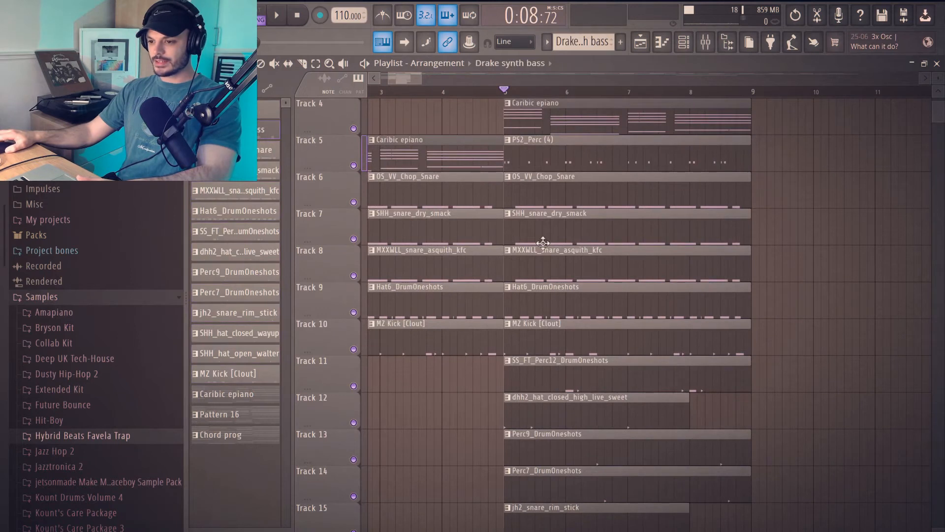
scroll(525, 354, down, 6)
scroll(520, 326, up, 2)
click(544, 304)
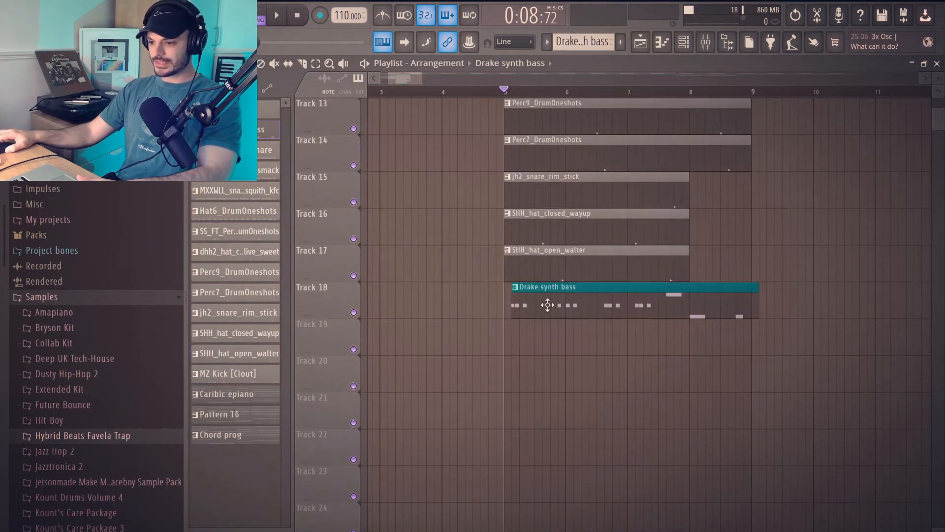
Step: Play the Drake synth bass track soloed from bar 5, following its notes to bar 8, and stop playback
key(space)
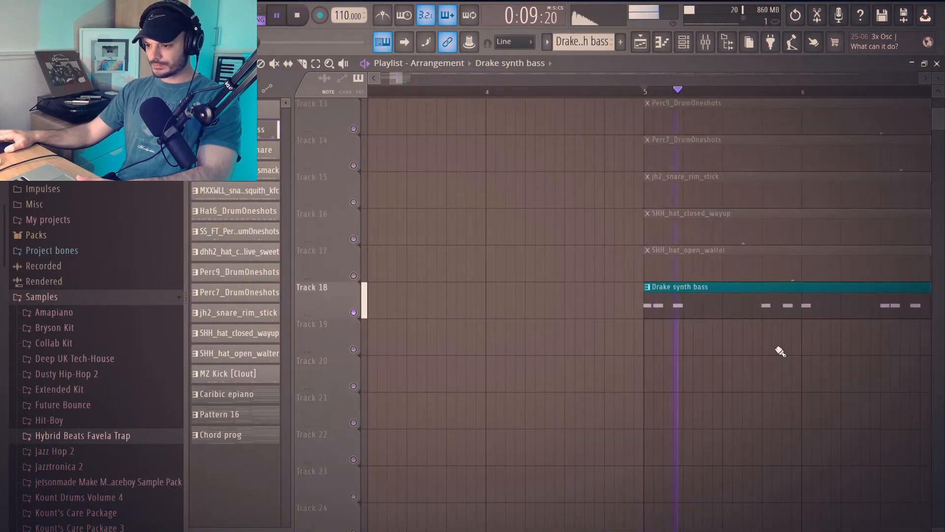
drag(660, 367, 446, 415)
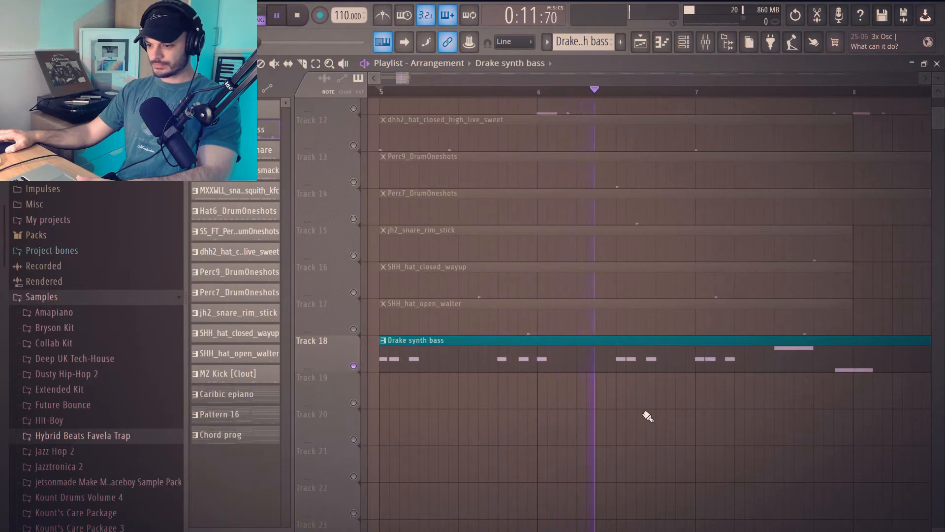
drag(740, 412, 725, 412)
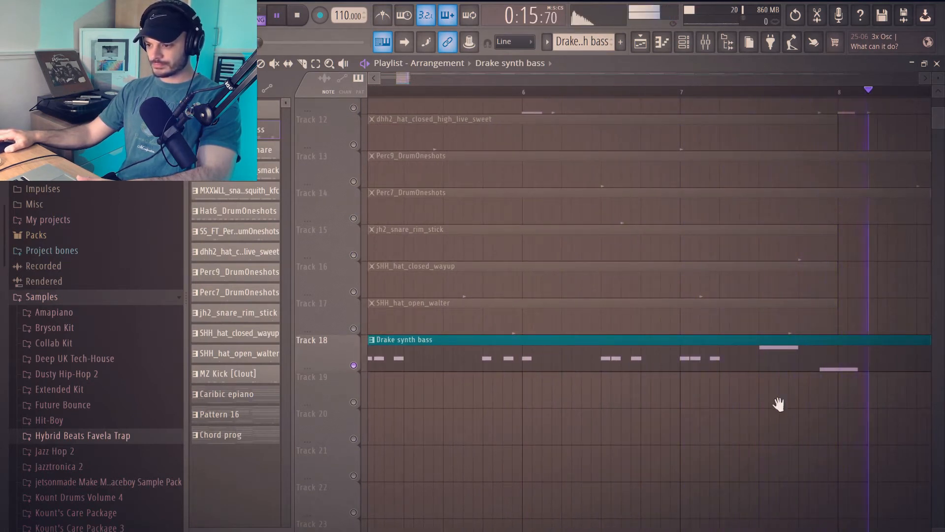
drag(779, 404, 583, 401)
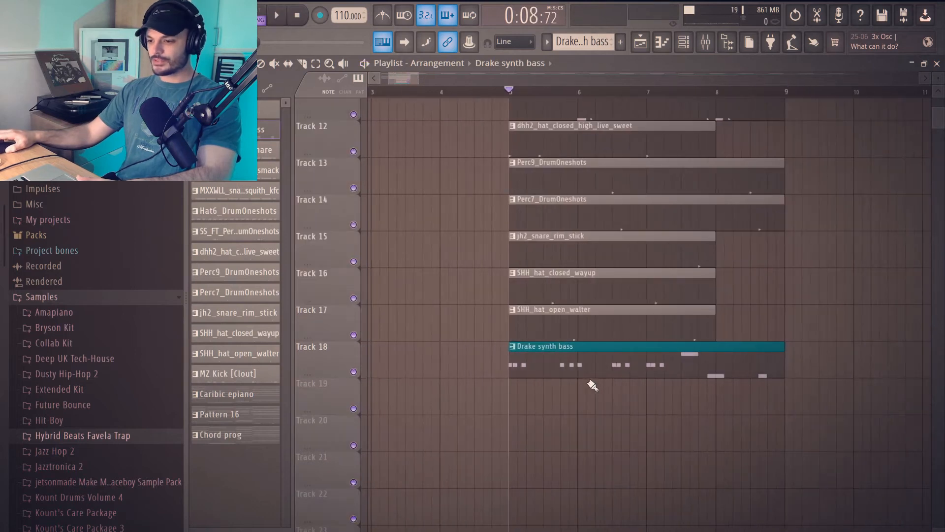
Step: Review all tracks of the bar 5 section and play it together with the Drake synth bass
scroll(588, 375, up, 4)
scroll(579, 226, down, 2)
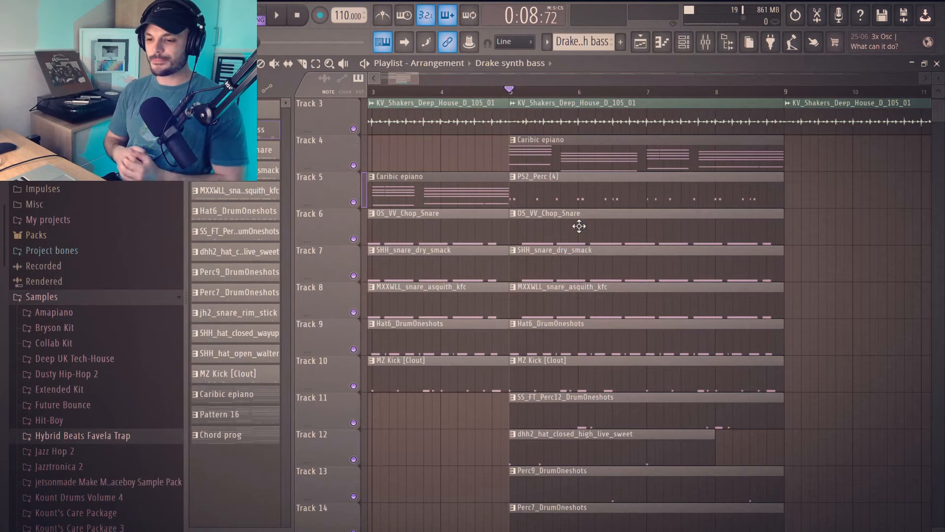
scroll(579, 226, down, 7)
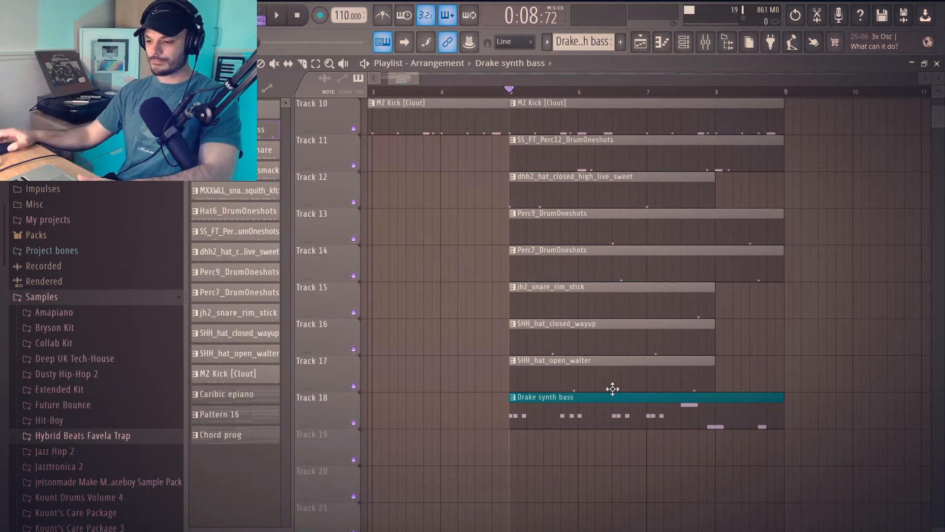
key(space)
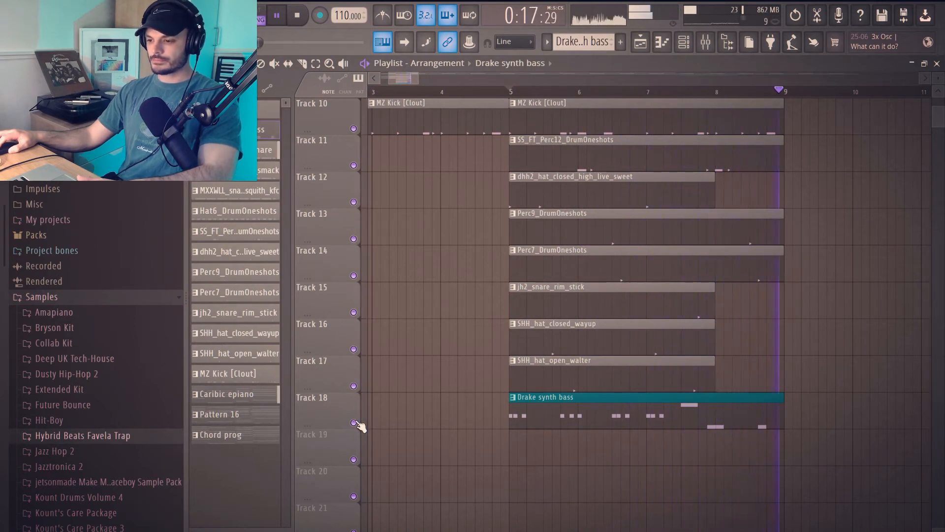
key(space)
Step: Open the Drake synth bass piano roll and reposition it to examine the bass notes from bar 1
key(F7)
scroll(579, 358, down, 2)
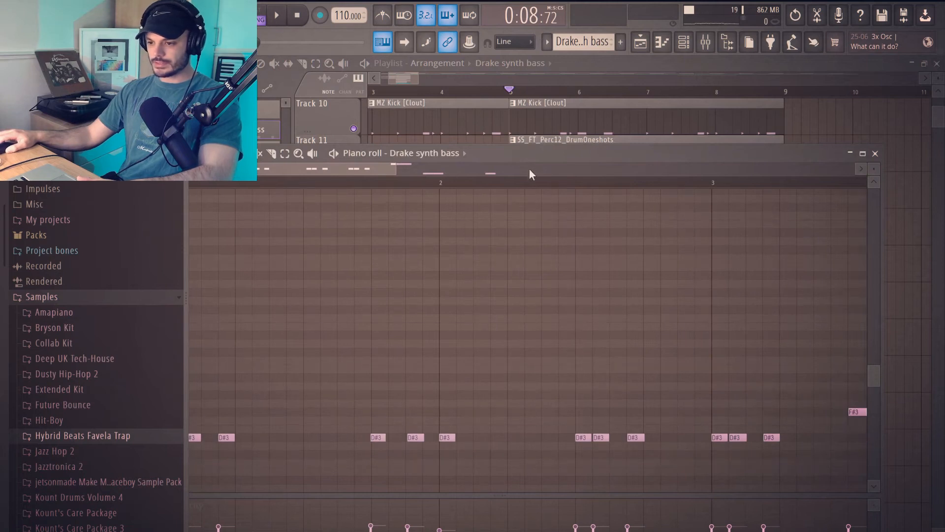
drag(528, 156, 687, 138)
scroll(619, 213, down, 1)
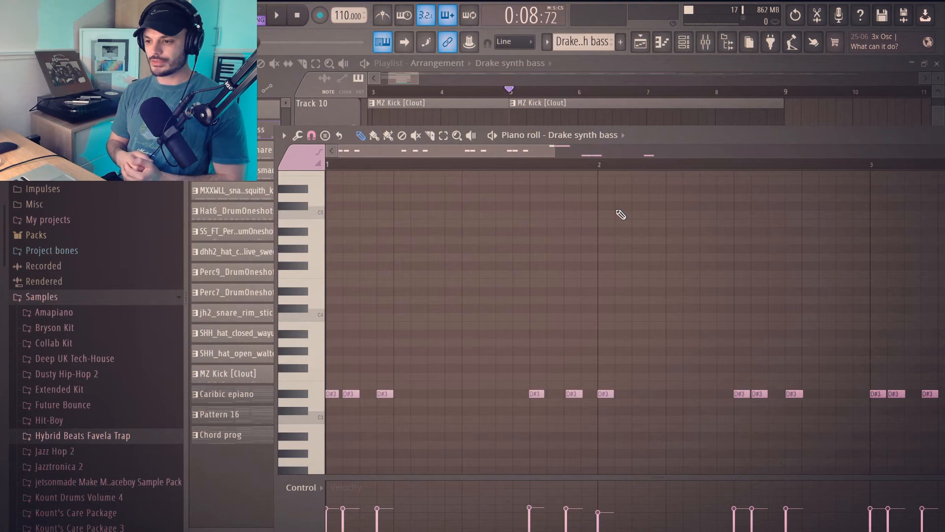
drag(873, 139, 788, 141)
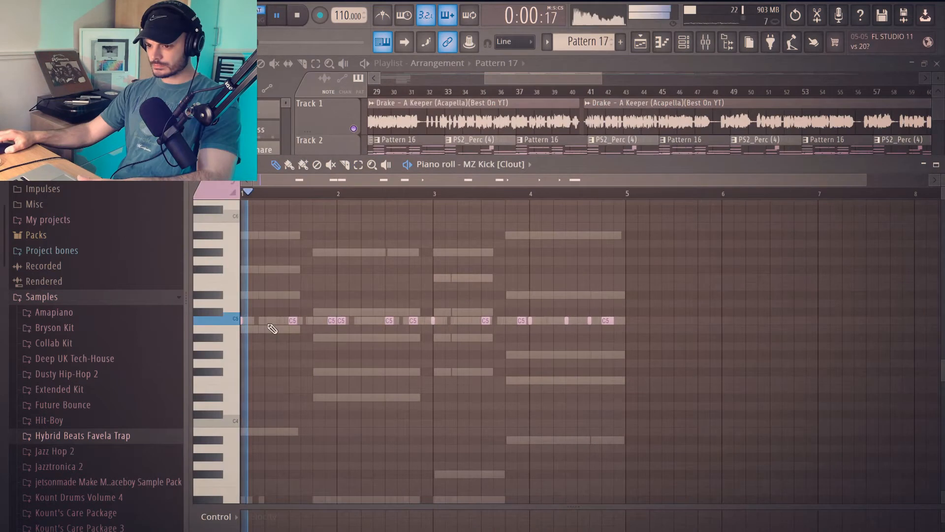
Step: Examine the MZ Kick notes in bars 1 to 4 while Pattern 17 plays, and close the kick's piano roll
scroll(273, 329, up, 5)
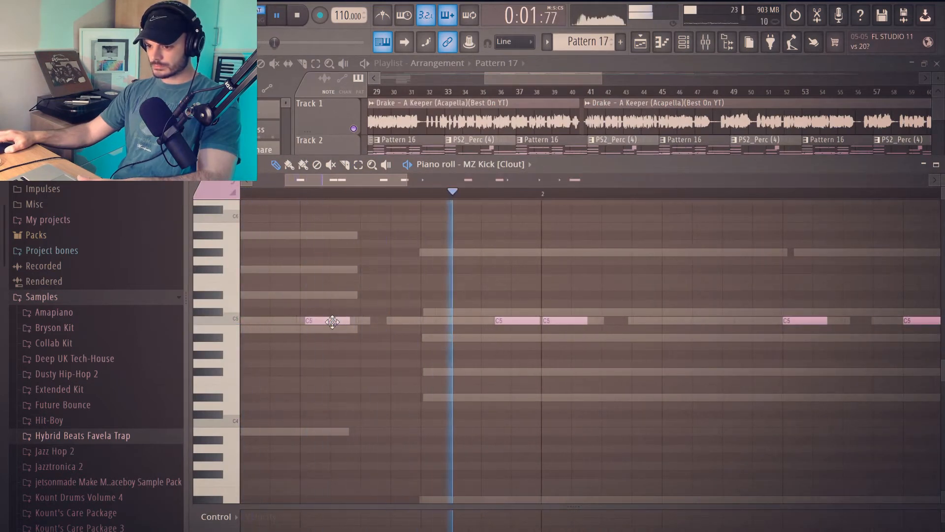
scroll(755, 281, down, 3)
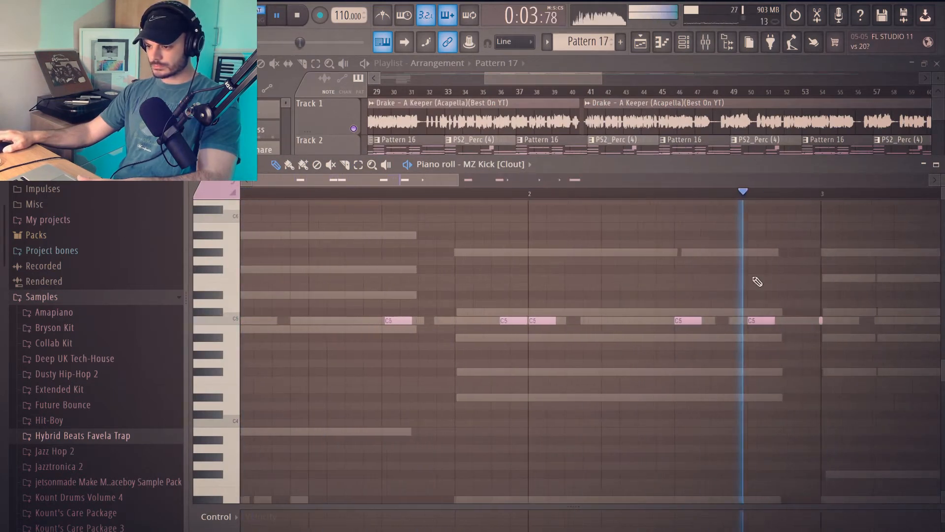
drag(448, 181, 601, 190)
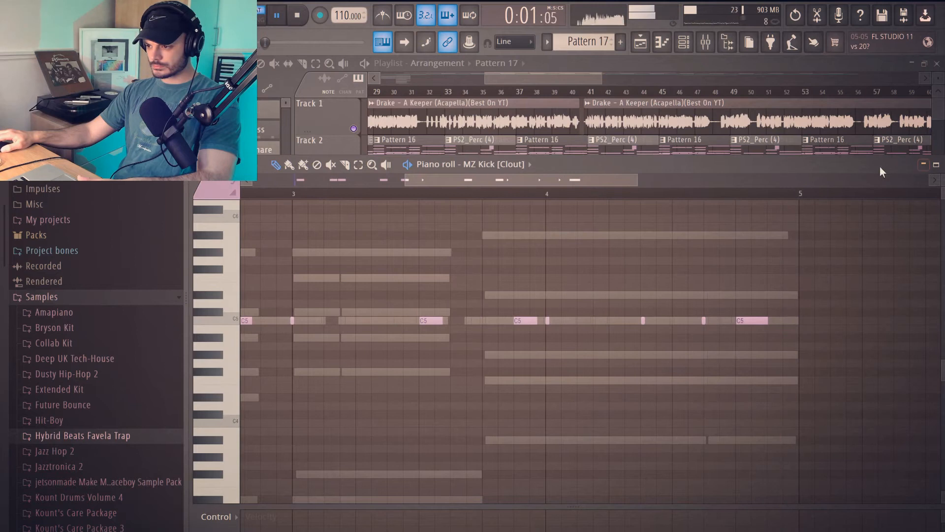
drag(881, 168, 826, 179)
click(894, 176)
Step: In the Drake synth bass, shorten the first F#3 note of bar 3, delete the middle F#3 and replay the bar
scroll(533, 409, up, 5)
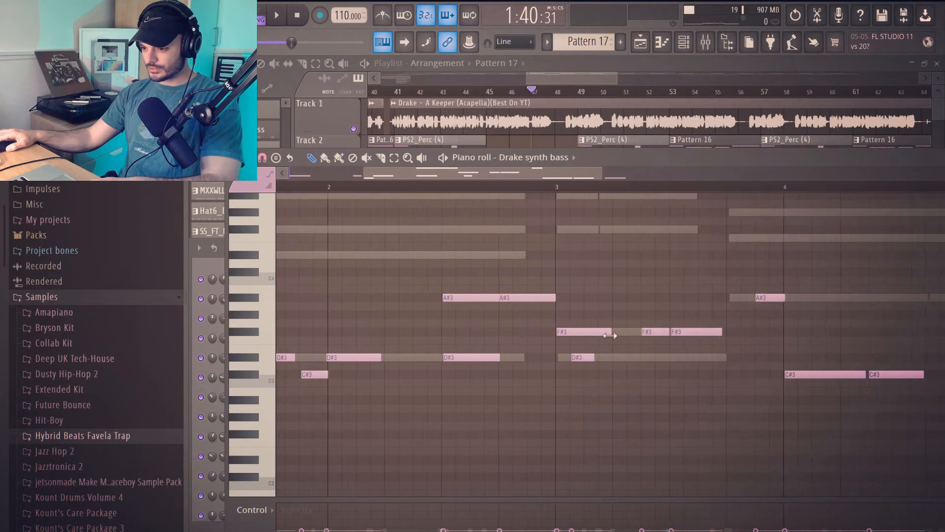
scroll(610, 335, up, 1)
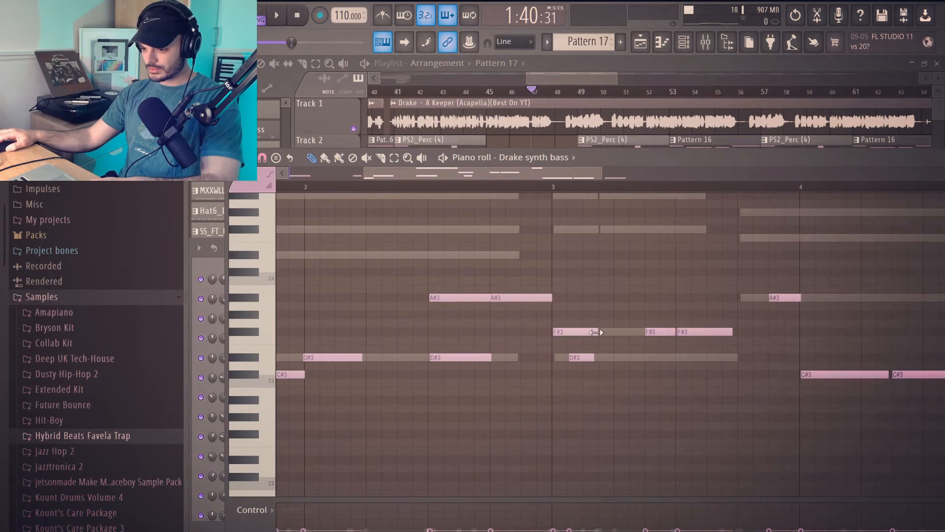
key(space)
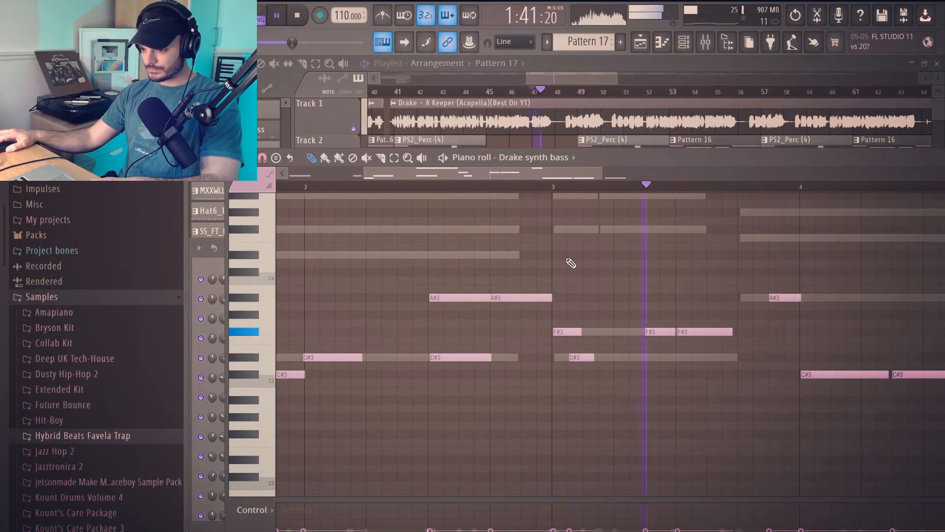
right_click(649, 334)
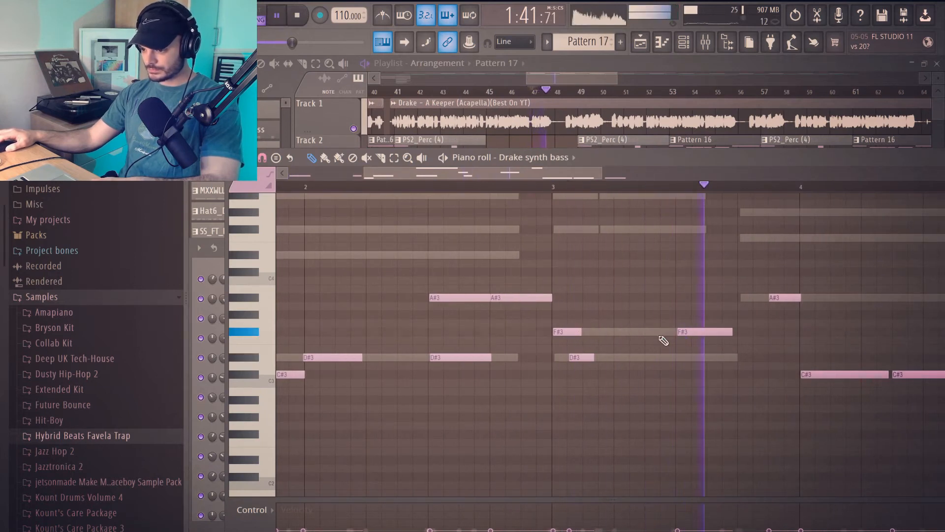
key(space)
key(space)
Step: Move the remaining long F#3 note in bar 3 earlier and down to D#3, shorten it and audition the bass line
drag(684, 333, 623, 360)
key(space)
key(space)
key(space)
key(space)
key(space)
key(space)
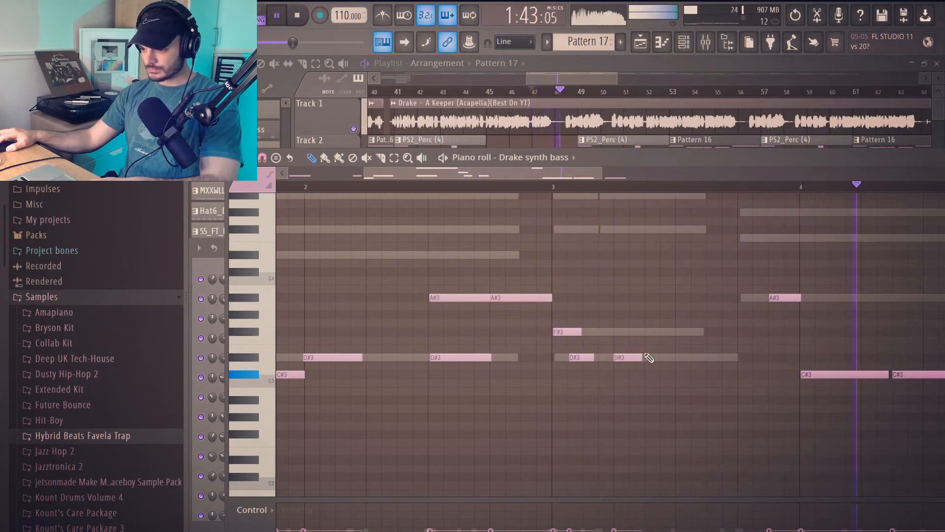
Step: Shift the second D#3 note later in bar 3, add a short F#3 at the bar's end and play the bass line
drag(625, 357, 672, 359)
key(space)
key(space)
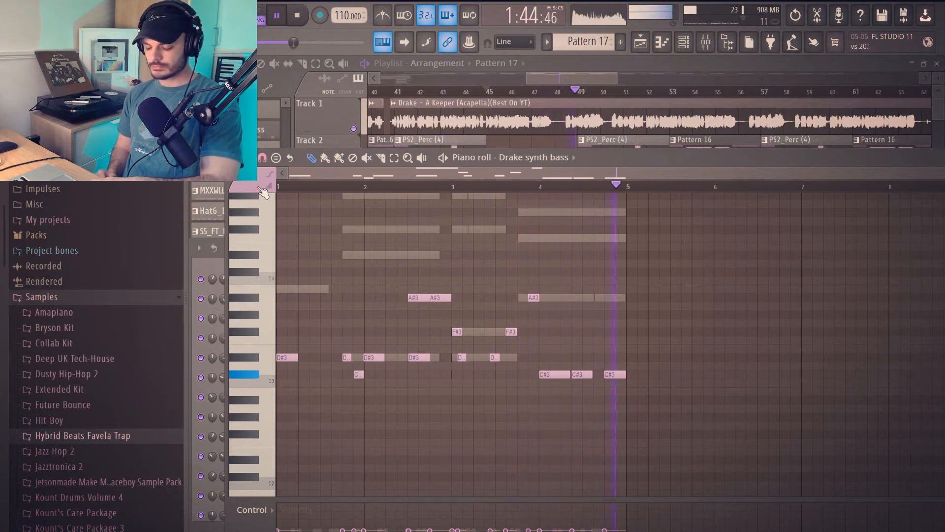
key(space)
scroll(426, 368, up, 5)
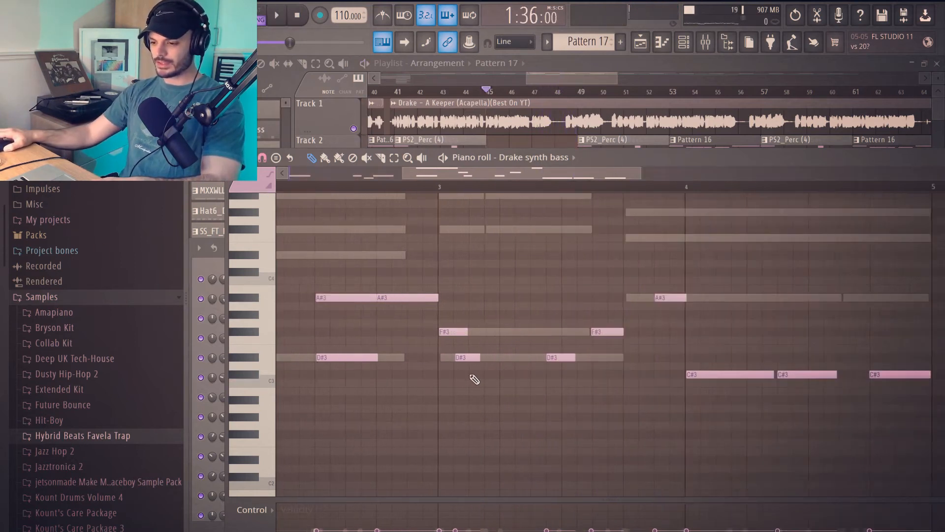